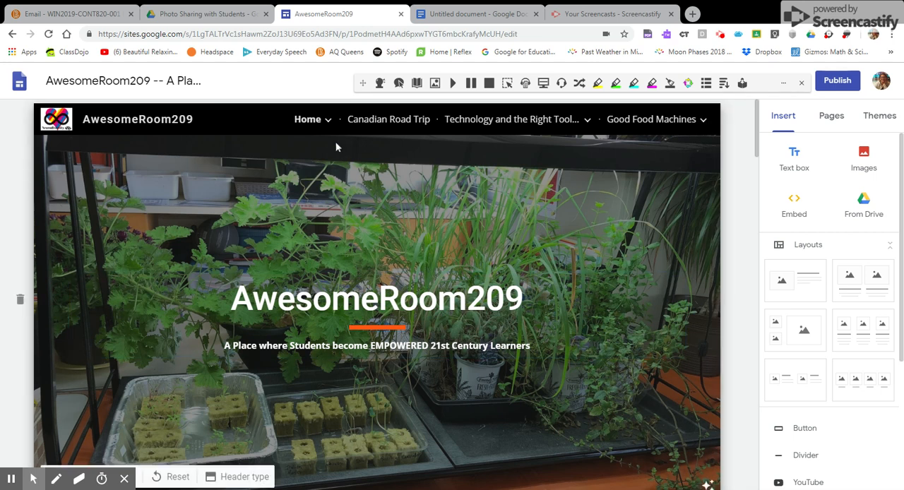
Open the All About Us! page under Home and review the teacher introduction and the DB student profile.
left_click(328, 120)
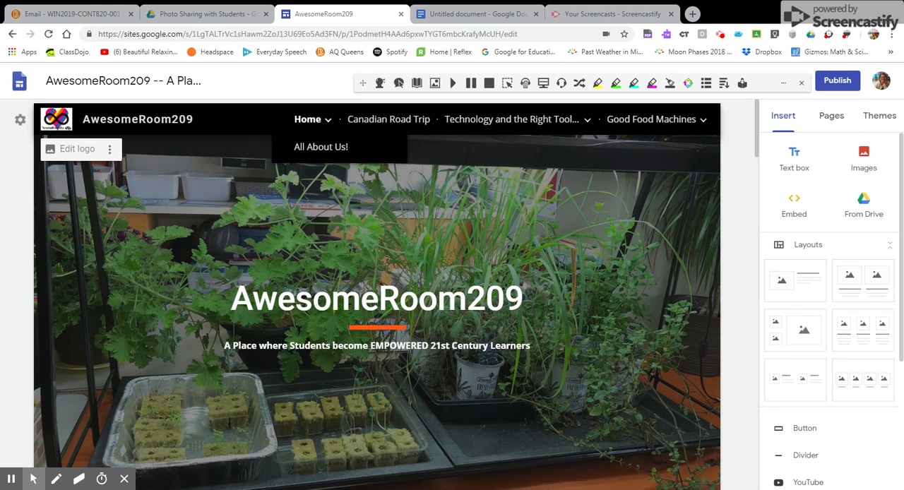
left_click(319, 148)
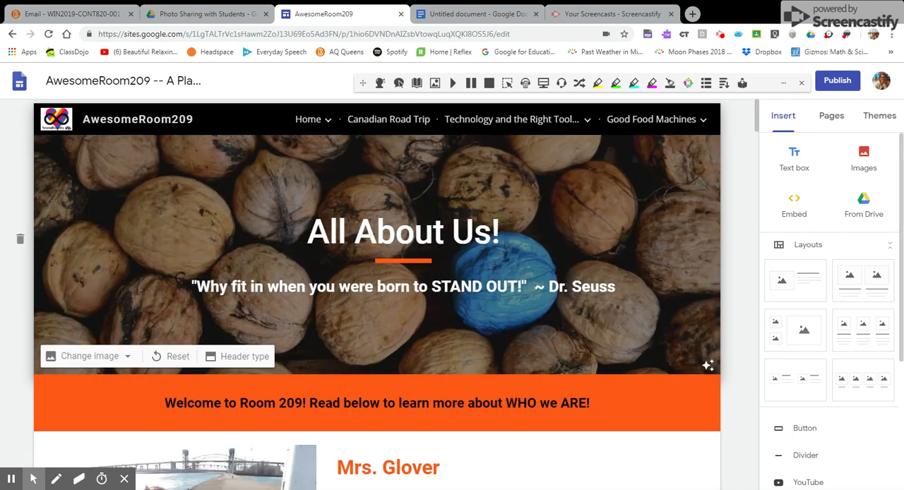
scroll(672, 261, "down", 1)
scroll(671, 260, "down", 1)
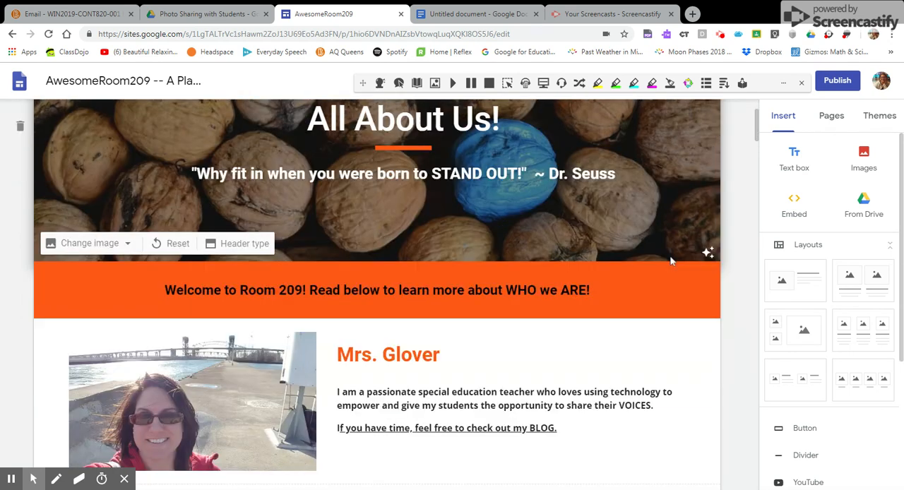
scroll(636, 279, "down", 2)
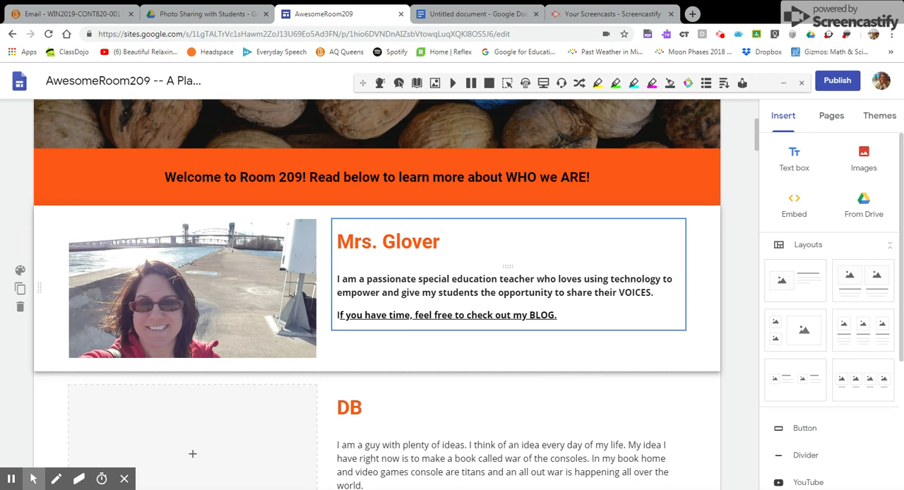
scroll(501, 343, "down", 3)
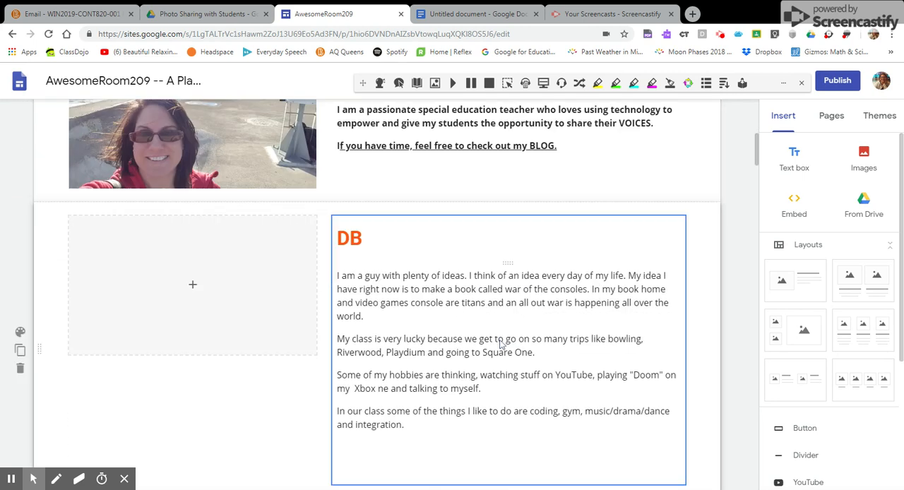
scroll(501, 342, "down", 1)
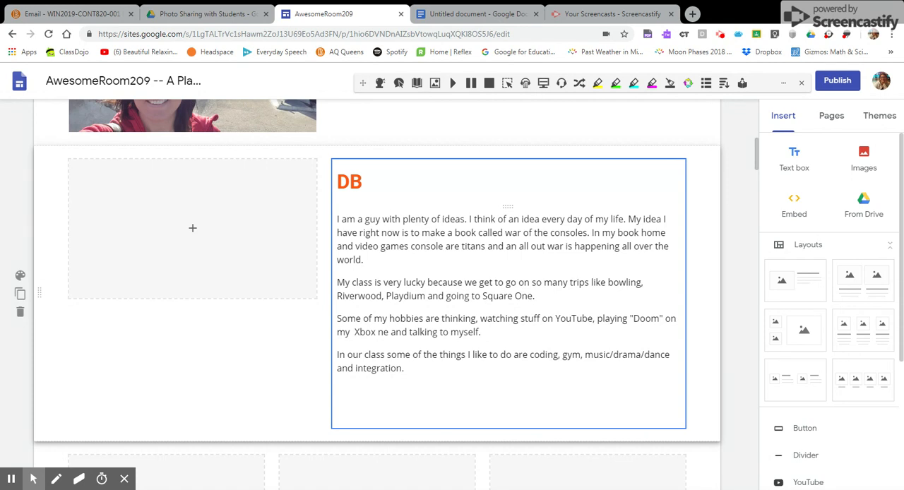
scroll(500, 343, "up", 2)
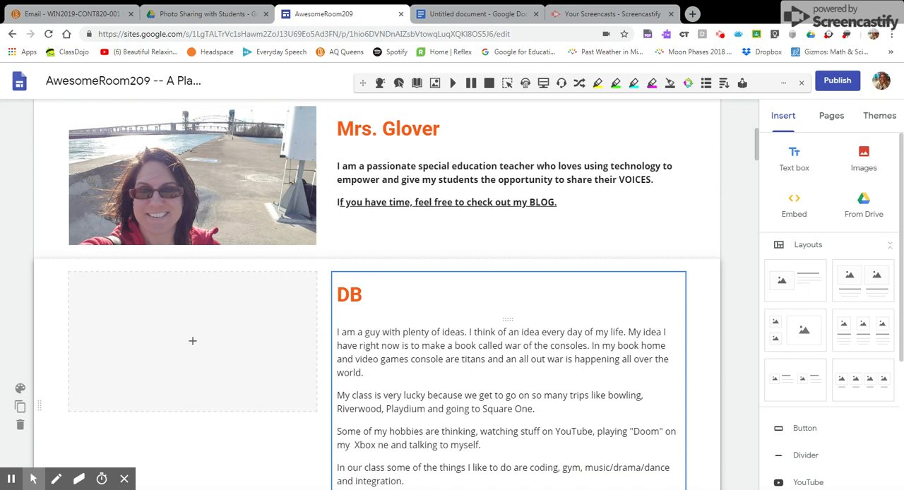
scroll(387, 294, "down", 2)
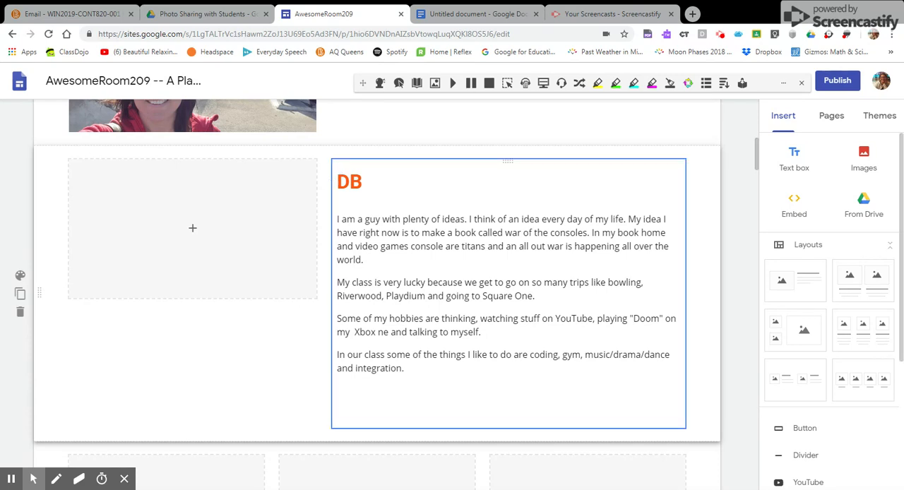
Examine the three-column AH, JB and CM student profiles on the All About Us! page.
scroll(535, 314, "down", 7)
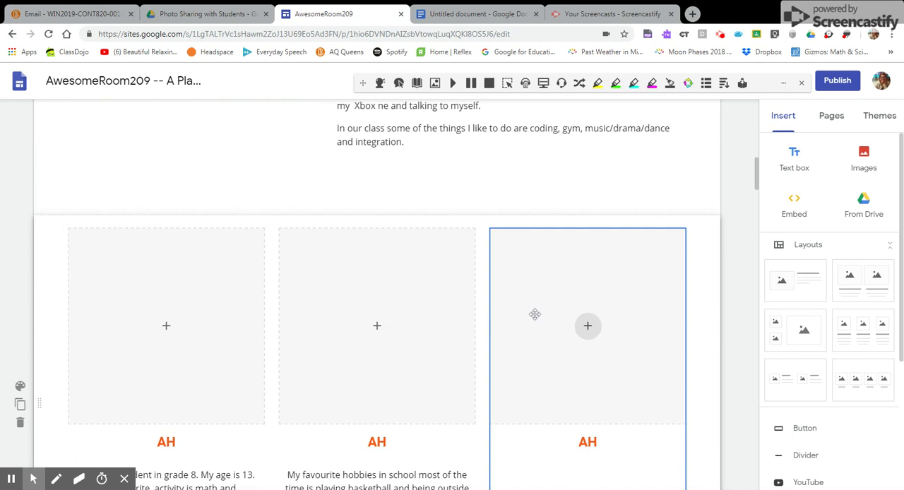
scroll(534, 314, "down", 4)
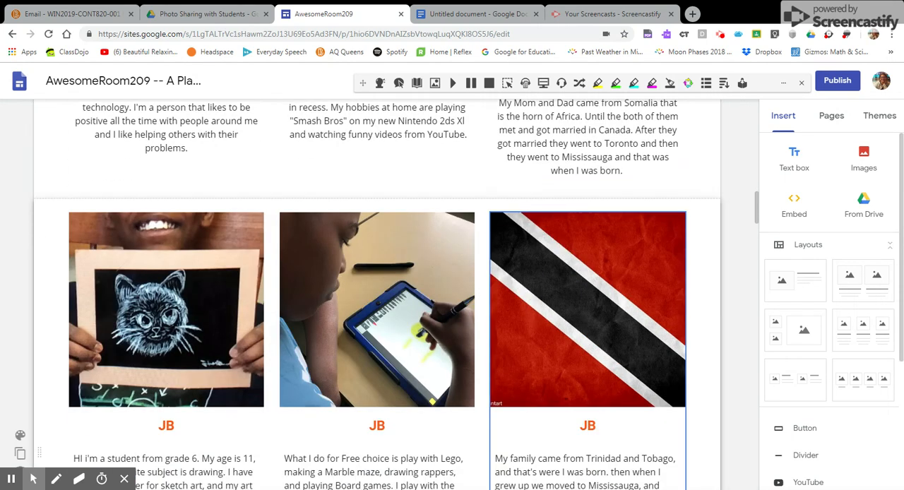
scroll(443, 224, "up", 4)
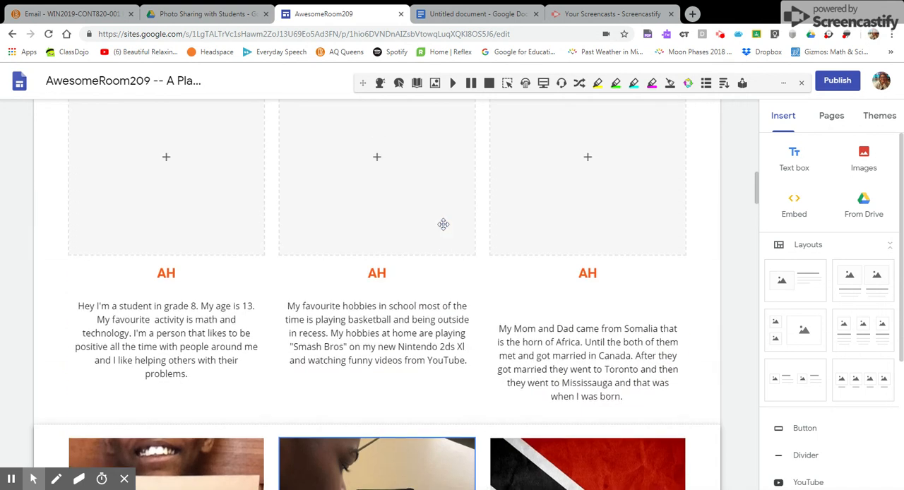
scroll(443, 224, "down", 5)
scroll(443, 225, "down", 3)
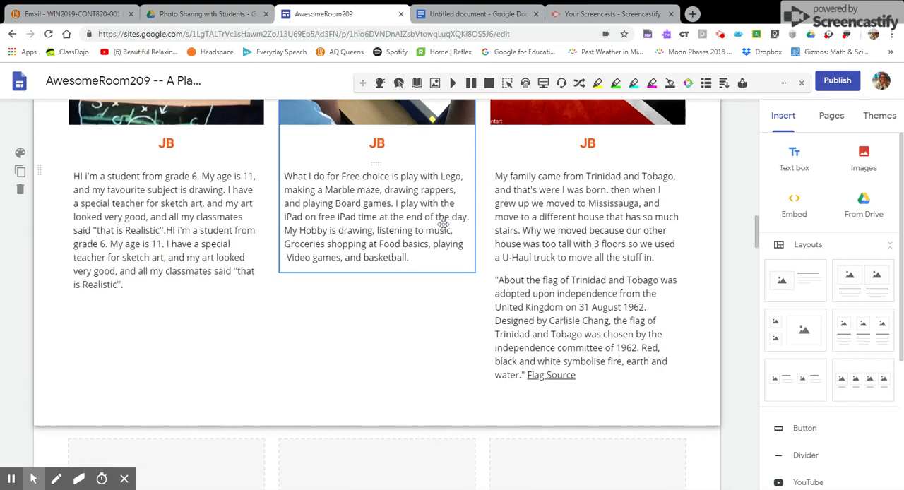
scroll(440, 224, "up", 2)
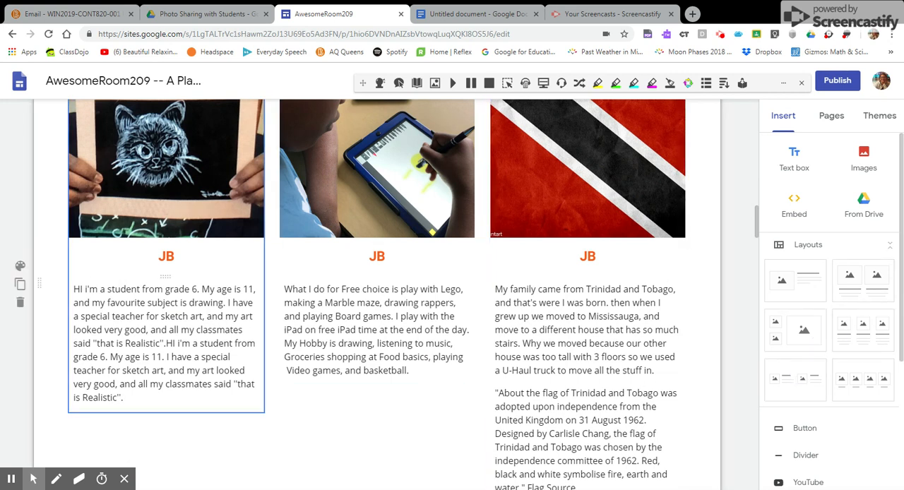
scroll(207, 233, "up", 1)
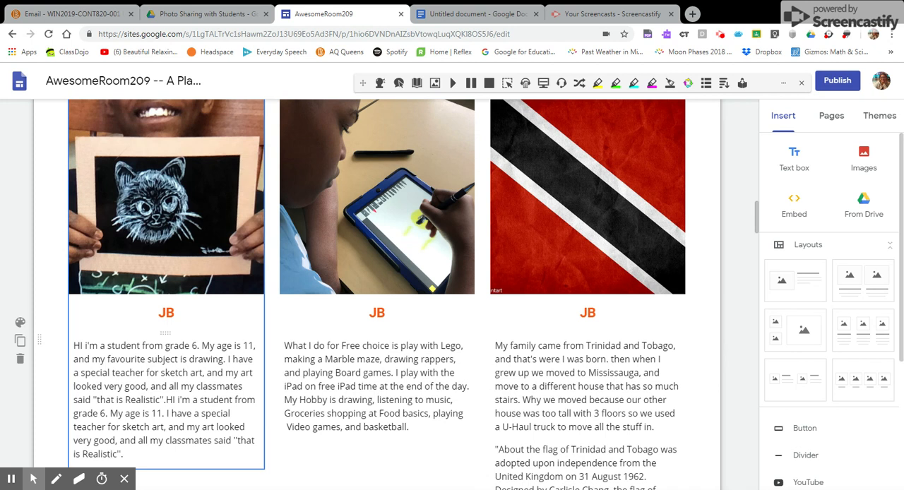
scroll(358, 349, "down", 4)
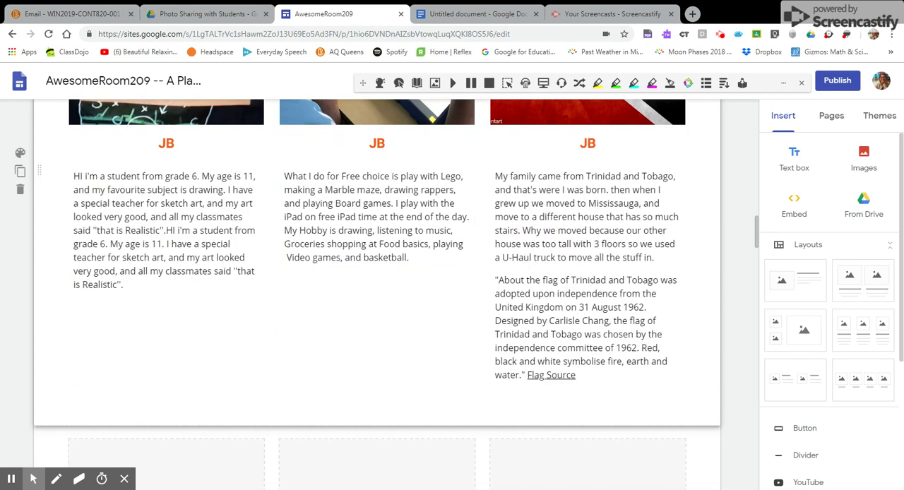
scroll(358, 349, "down", 4)
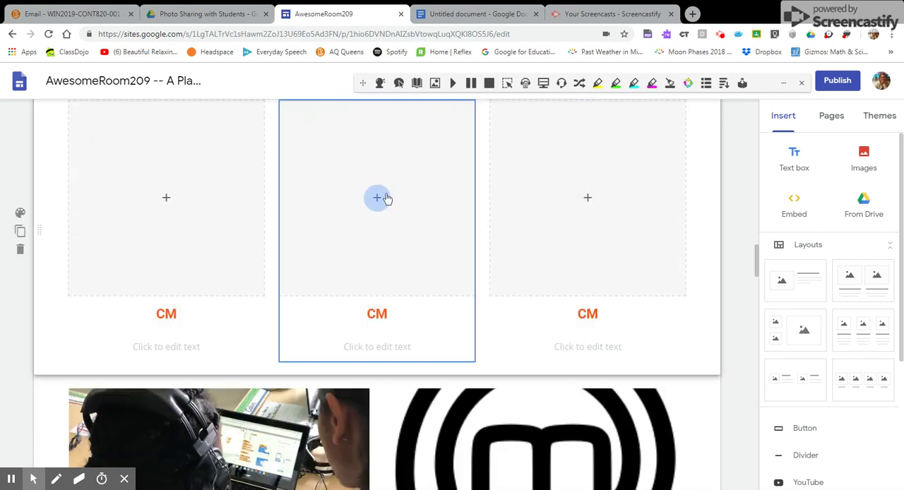
scroll(382, 198, "up", 6)
scroll(387, 197, "up", 15)
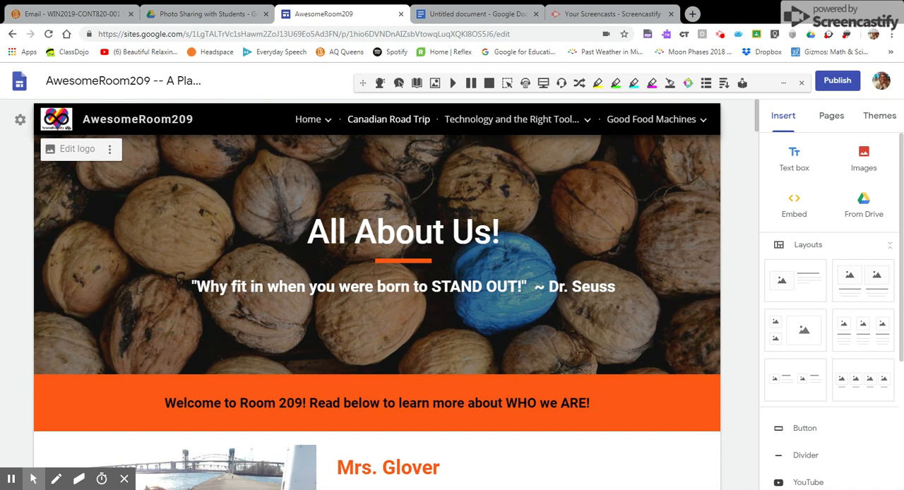
Open the Canadian Road Trip page and review its postcard exchange introduction, Collaborative Postcard Chart link and image placeholders.
left_click(400, 120)
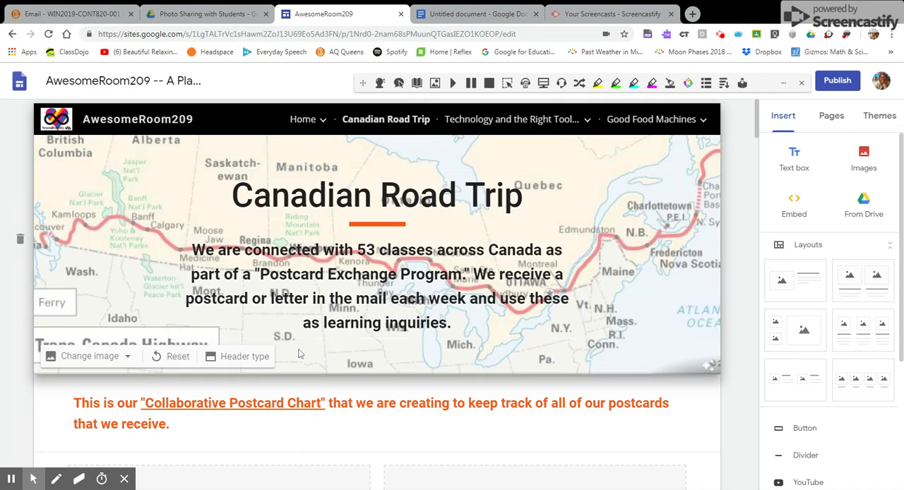
scroll(376, 244, "down", 3)
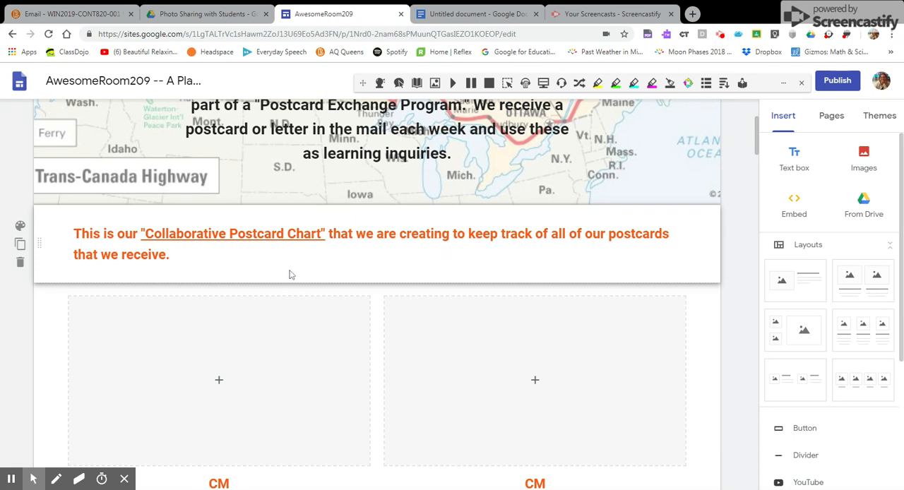
scroll(291, 277, "down", 1)
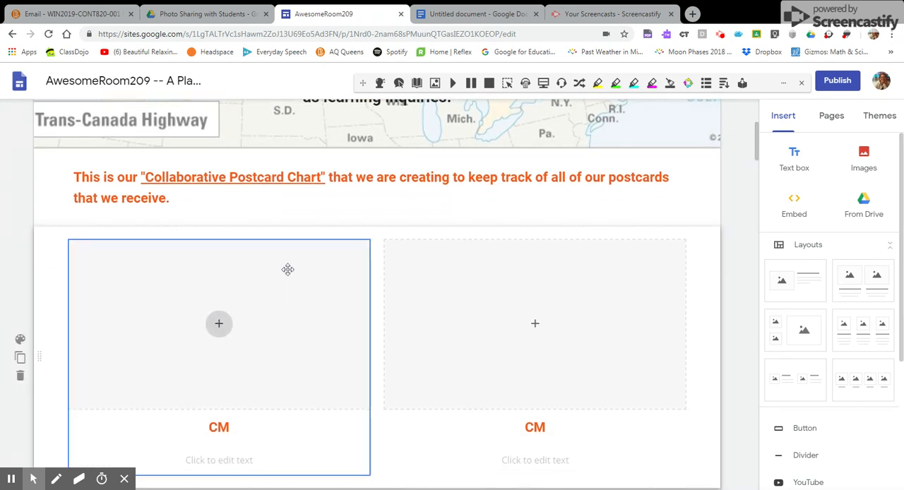
scroll(288, 269, "down", 1)
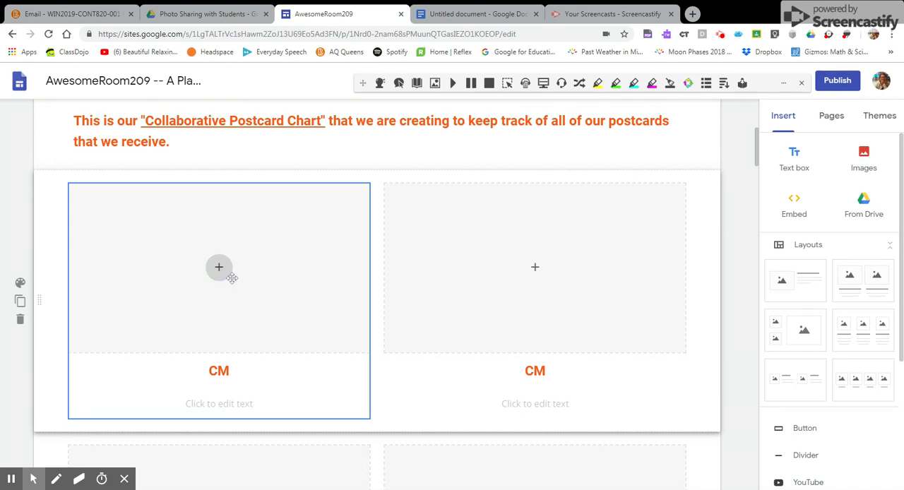
scroll(482, 228, "up", 5)
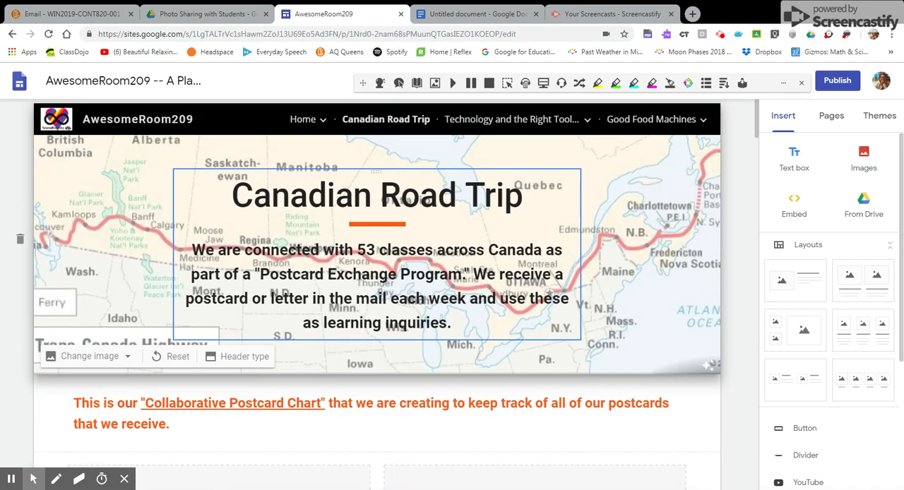
Open the Coding Week Explorations page under Technology and the Right Tools and review its Hour of Code activity list and photos.
mouse_move(519, 120)
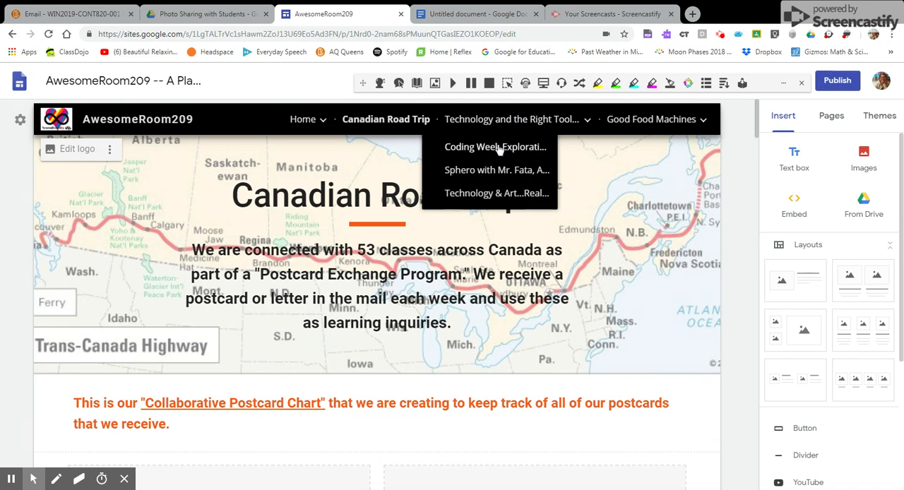
left_click(500, 148)
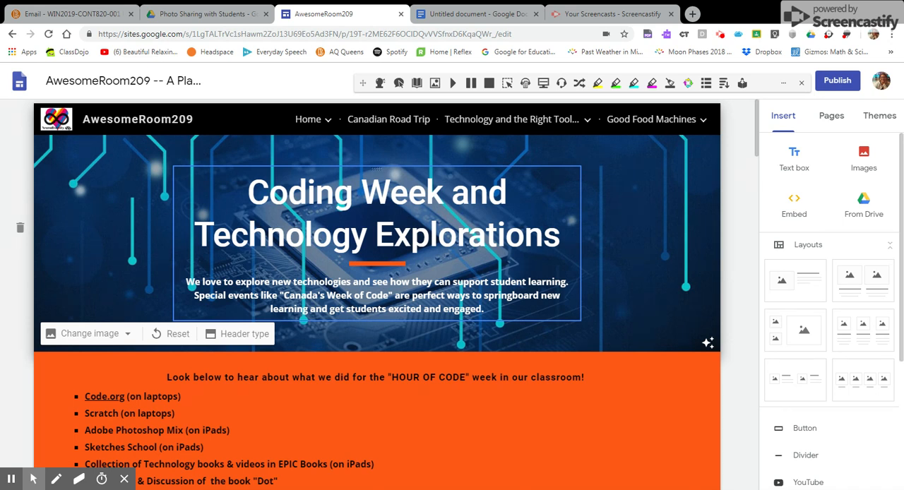
scroll(377, 282, "down", 2)
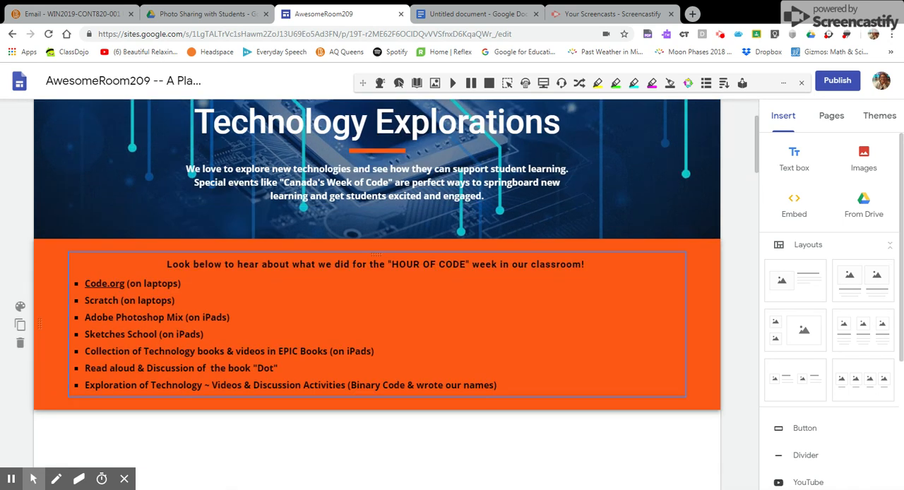
scroll(377, 283, "down", 2)
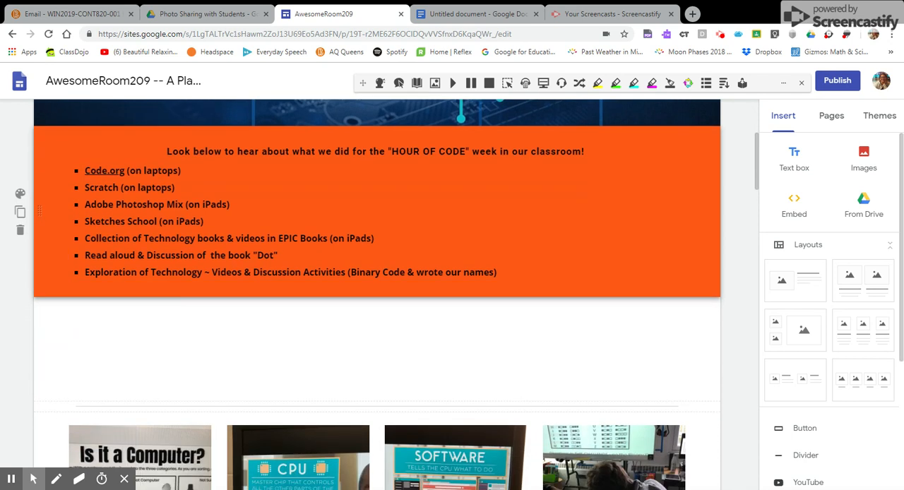
scroll(414, 287, "down", 2)
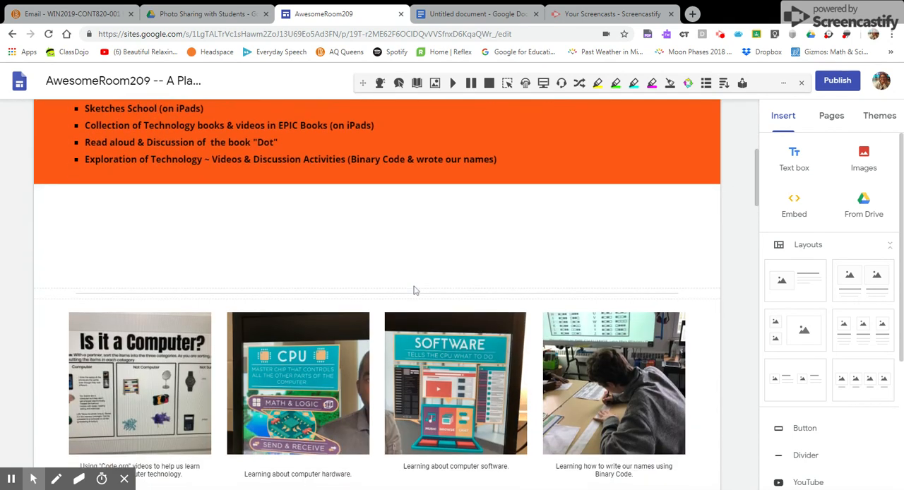
scroll(415, 290, "down", 3)
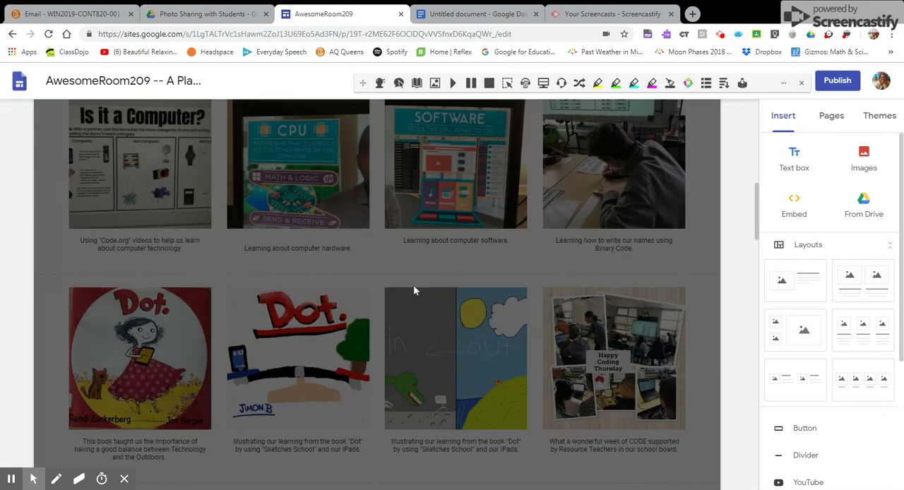
scroll(416, 284, "up", 10)
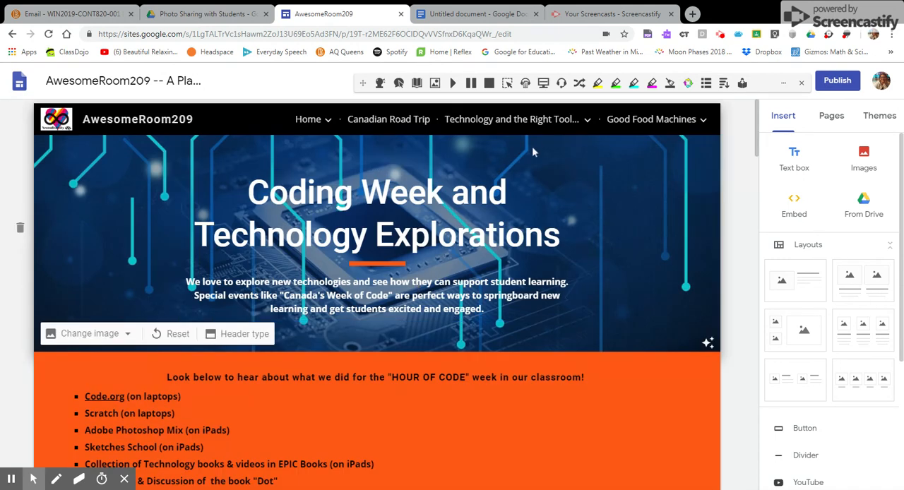
Examine the captioned coding week photo gallery and the AH and DB student reflections below it.
mouse_move(537, 132)
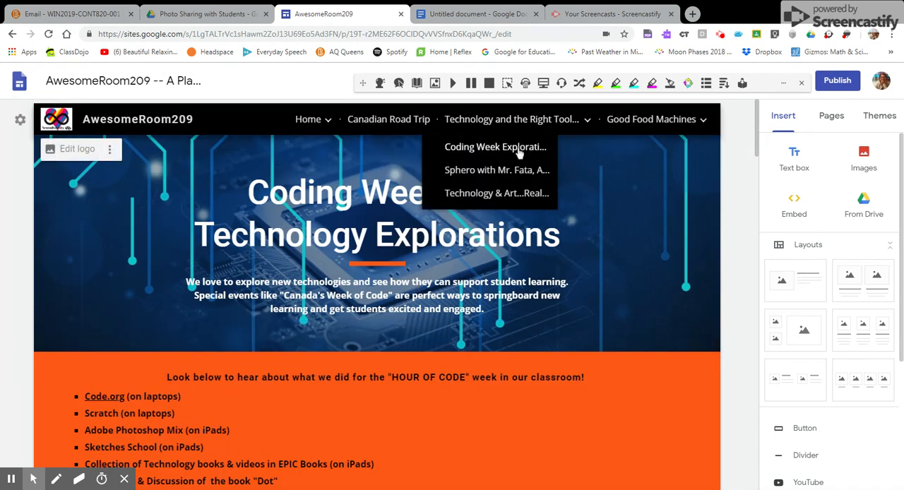
scroll(481, 254, "down", 5)
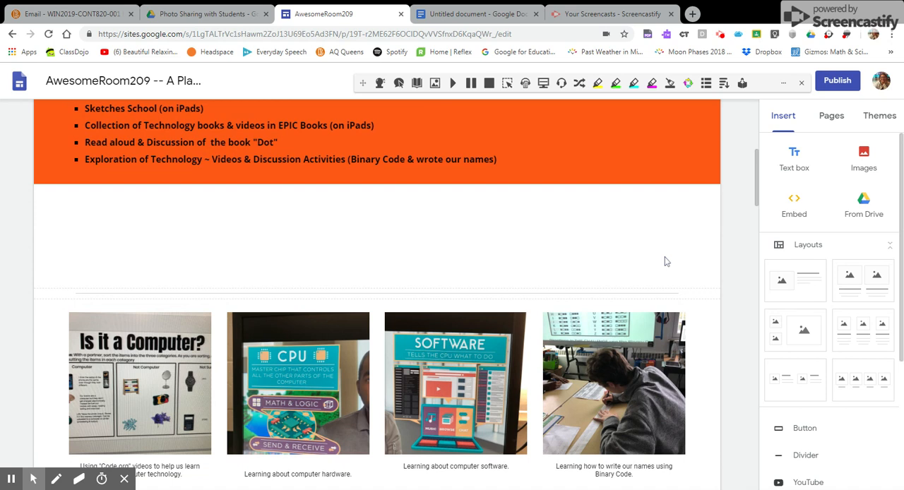
scroll(531, 297, "down", 3)
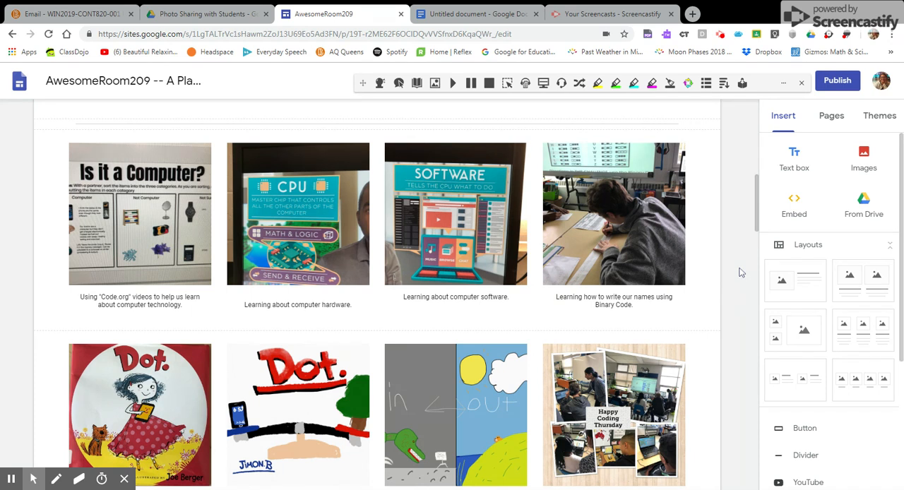
scroll(456, 290, "down", 6)
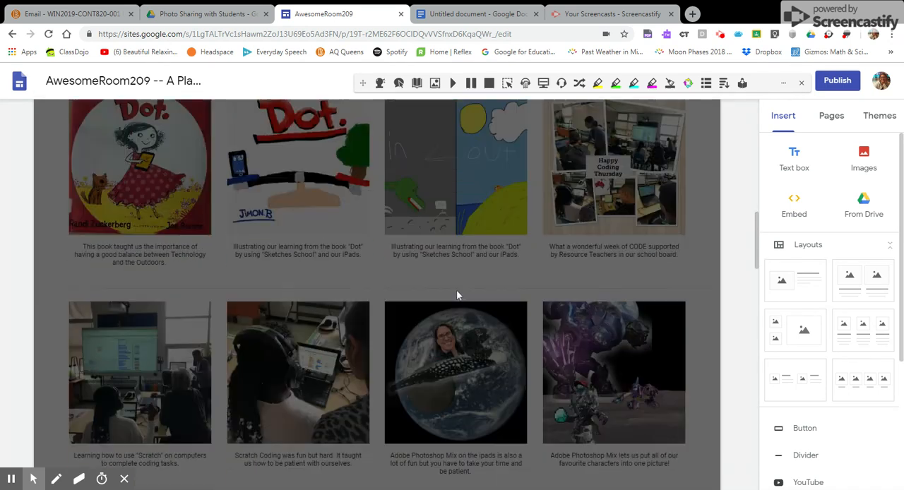
scroll(456, 290, "down", 3)
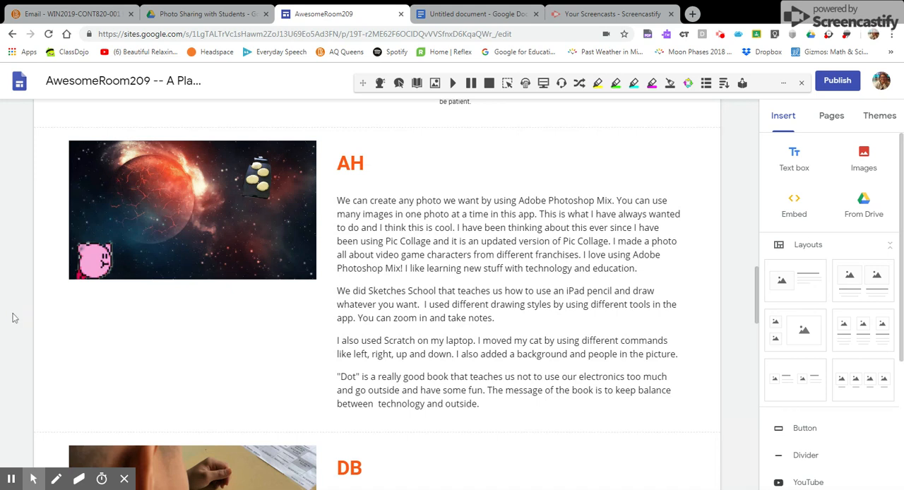
scroll(13, 318, "down", 4)
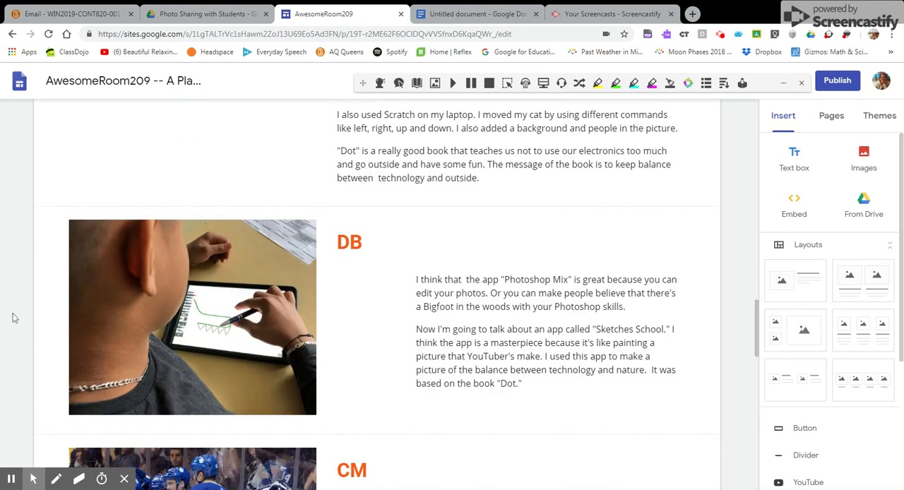
Examine the DB, CM, JB and FDW student reflections and their pictures on the coding week page.
scroll(13, 318, "down", 5)
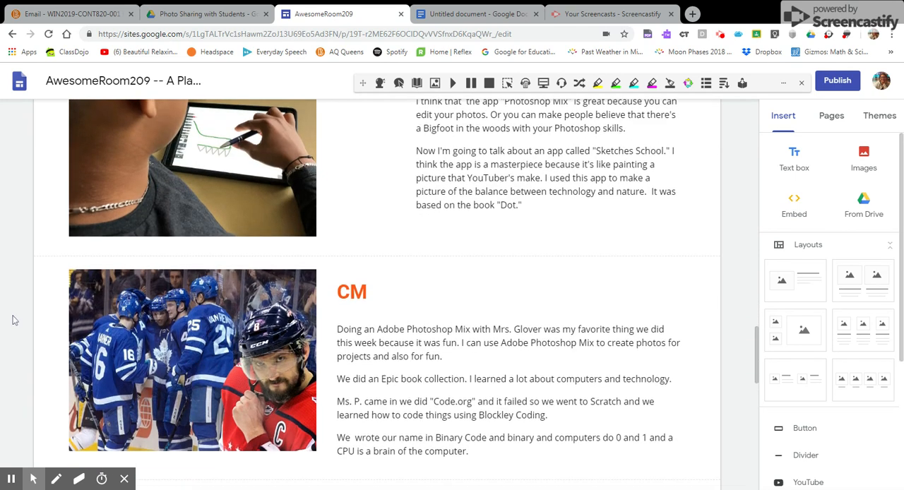
scroll(13, 320, "up", 2)
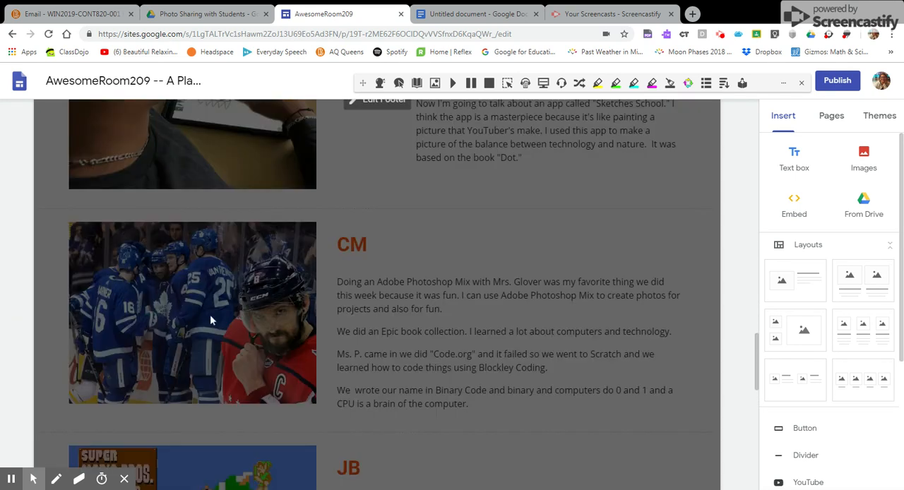
scroll(23, 225, "up", 3)
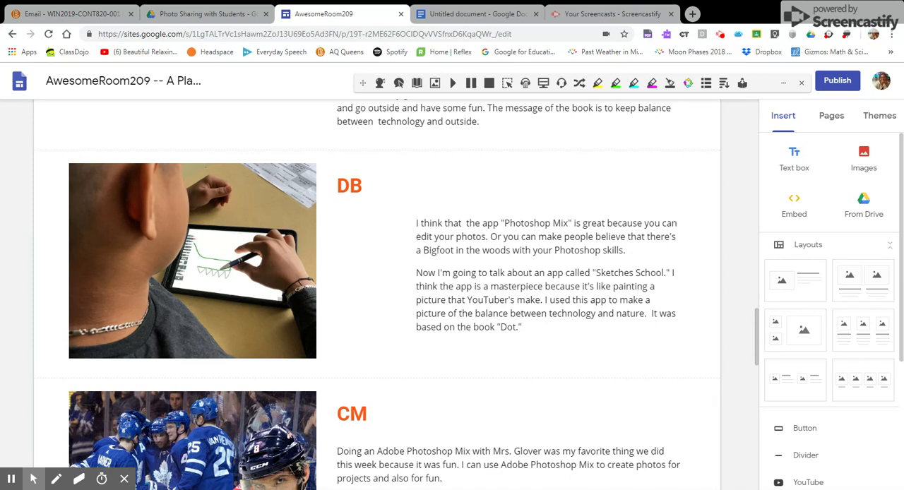
scroll(21, 226, "down", 5)
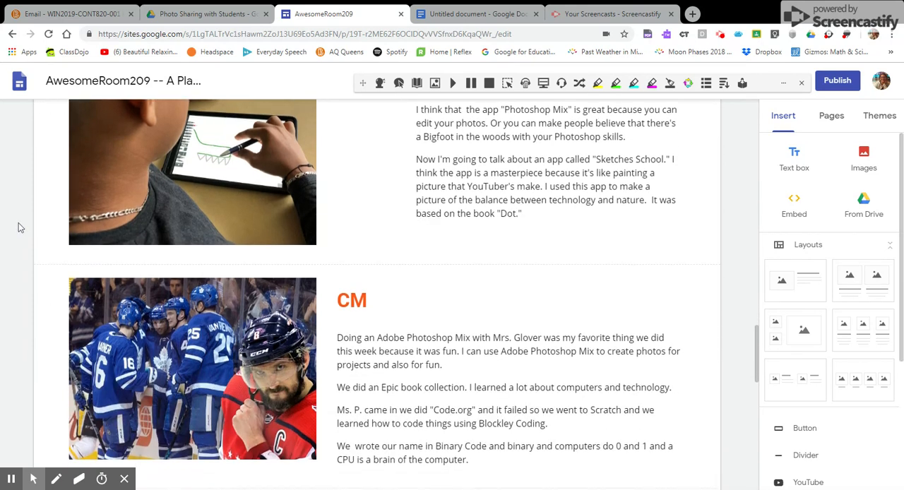
scroll(20, 226, "down", 2)
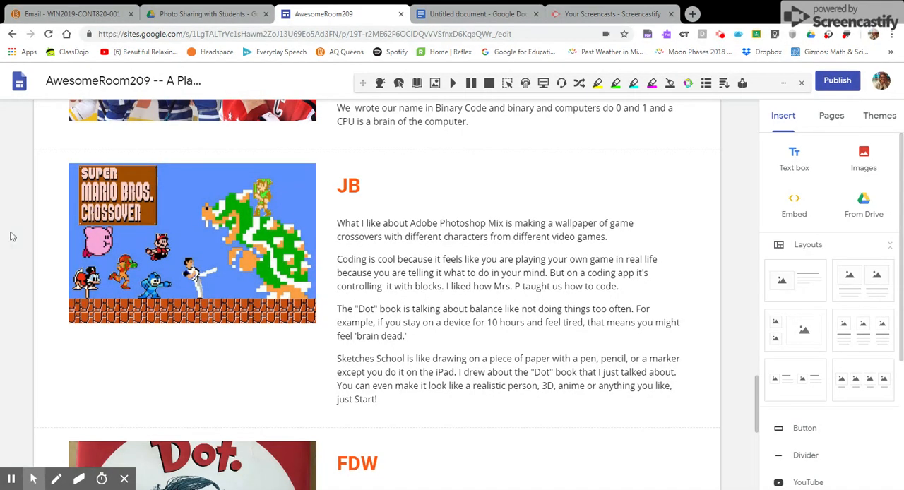
scroll(11, 236, "down", 2)
scroll(12, 237, "down", 4)
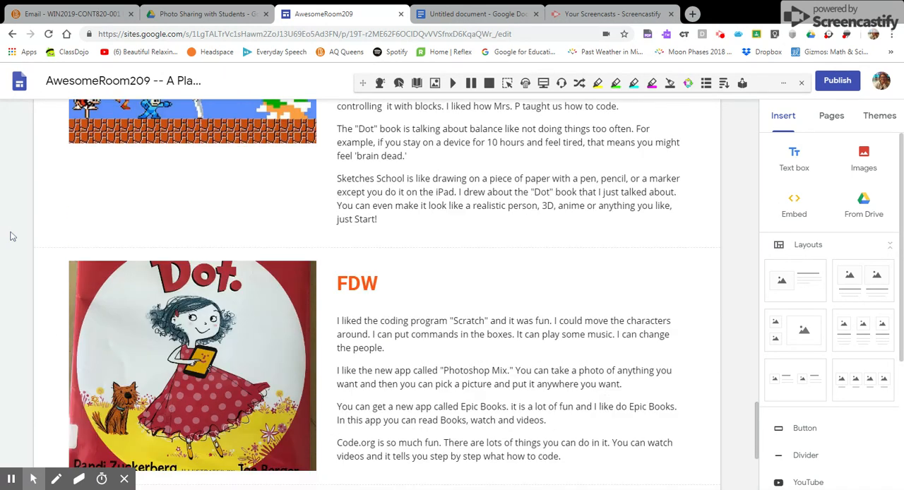
scroll(12, 237, "up", 2)
double_click(549, 268)
scroll(548, 267, "up", 6)
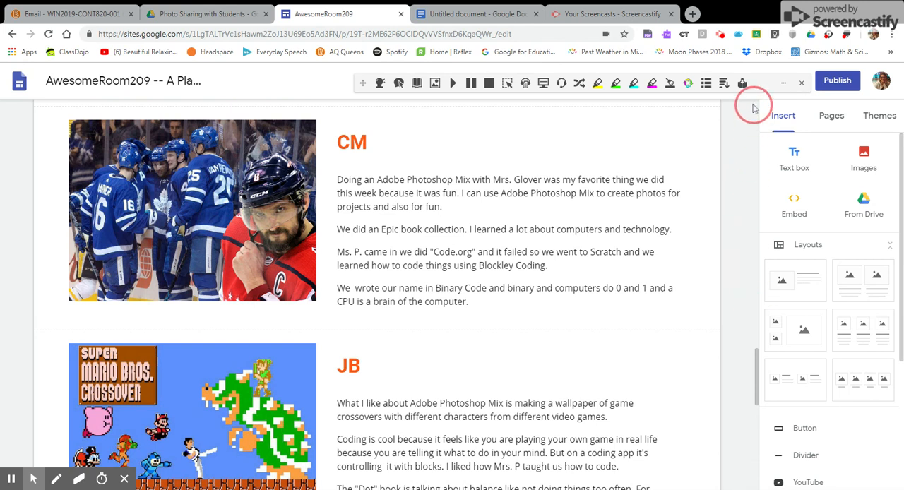
Open the What Can We Do With Our Plants? page under Good Food Machines.
scroll(757, 378, "up", 10)
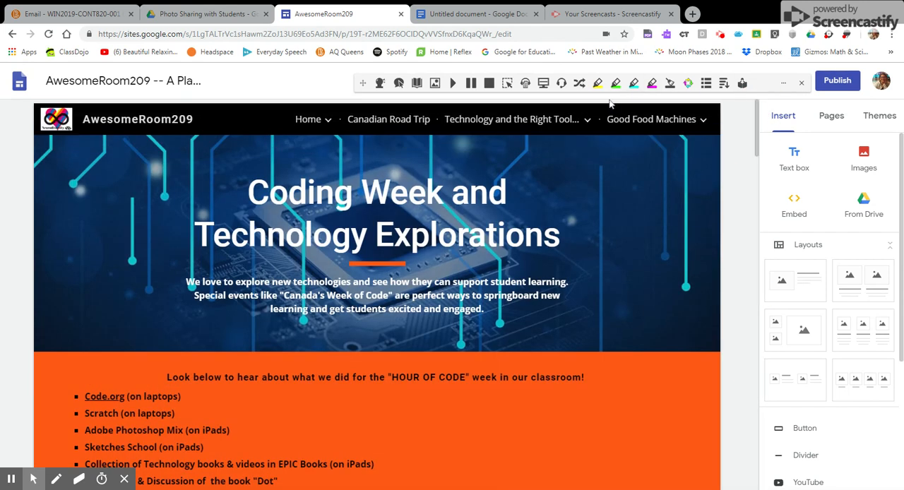
mouse_move(637, 121)
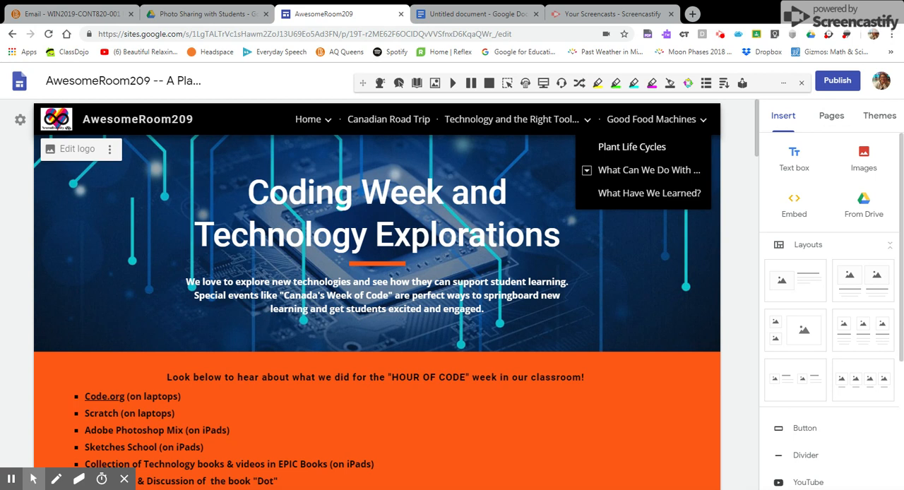
left_click(619, 175)
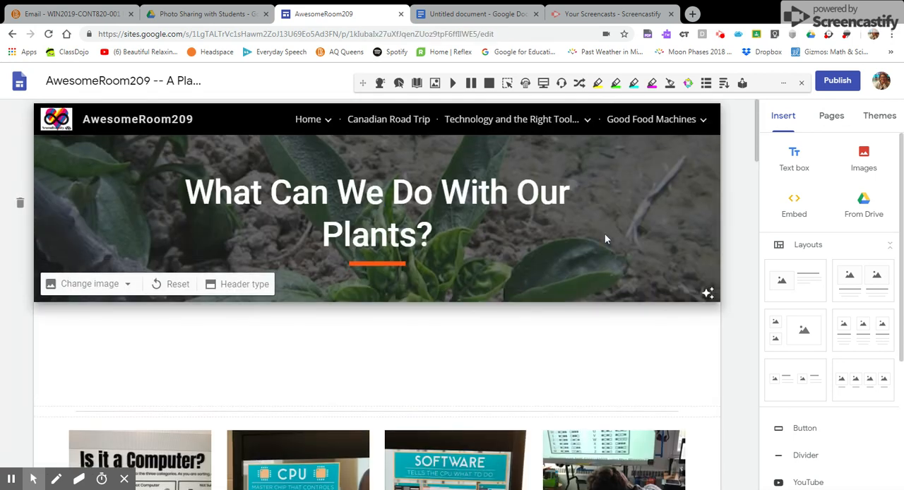
Insert a layout with two stacked small image placeholders beside one large placeholder on the plants page.
scroll(534, 321, "down", 3)
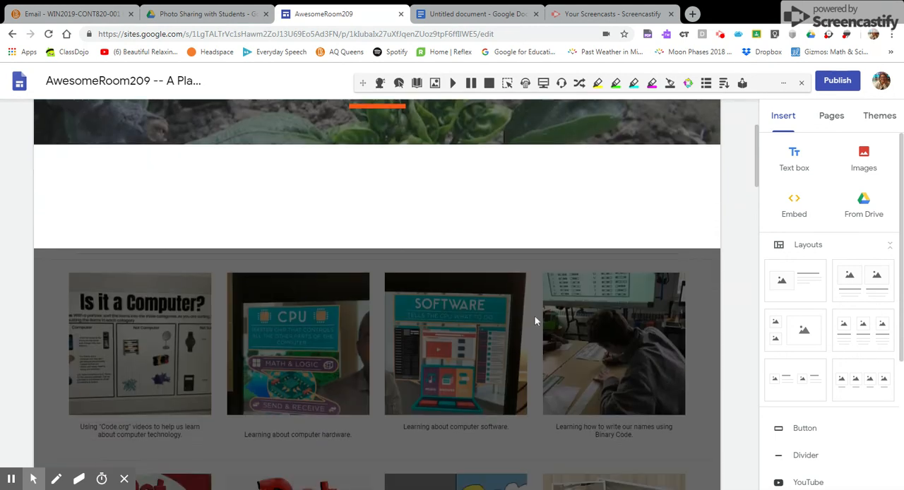
scroll(534, 321, "down", 2)
scroll(534, 318, "up", 4)
left_click(393, 312)
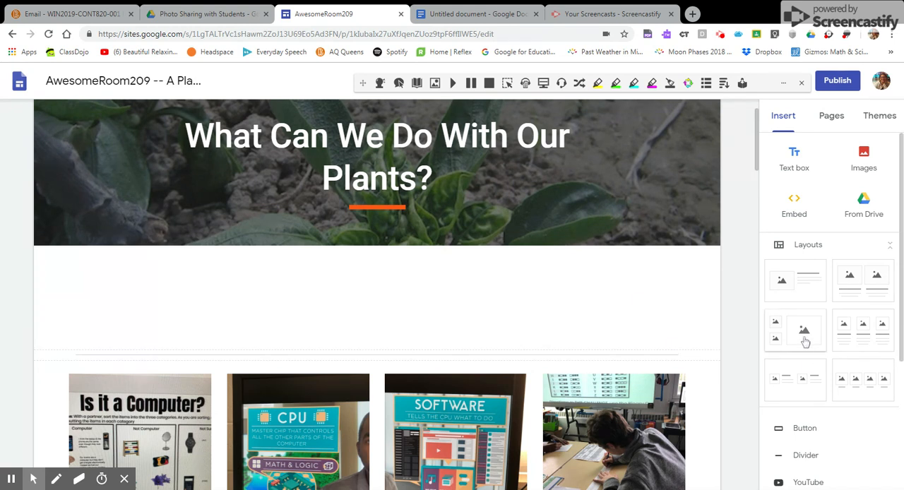
left_click(806, 342)
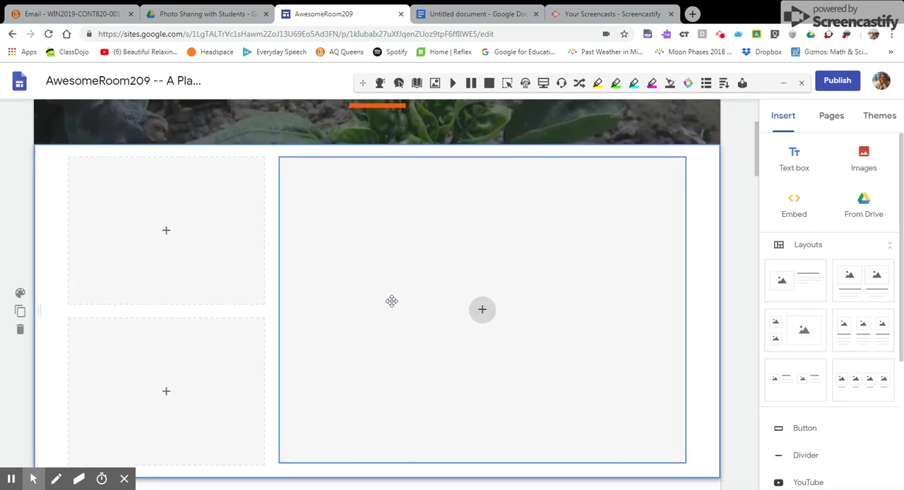
Fill the large placeholder with grow towers.jpeg from the Photo Sharing with Students folder in Drive.
left_click(483, 311)
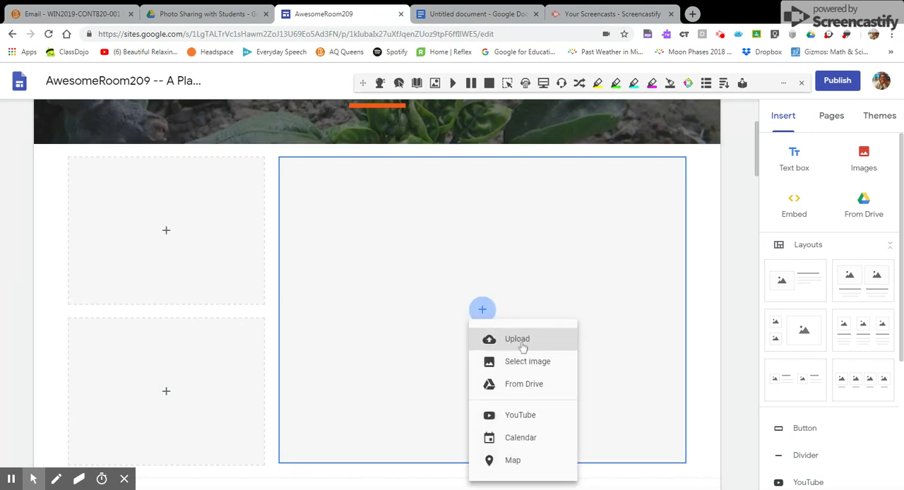
left_click(518, 386)
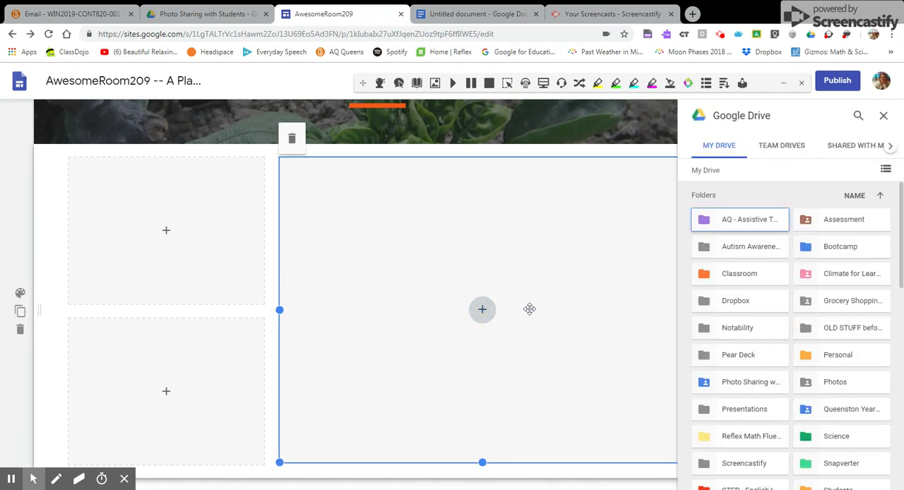
left_click(727, 383)
double_click(729, 383)
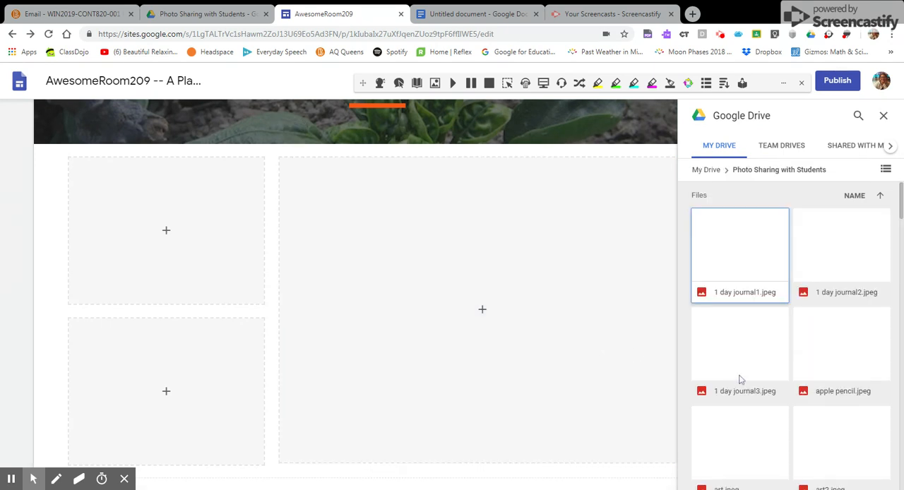
scroll(833, 362, "down", 5)
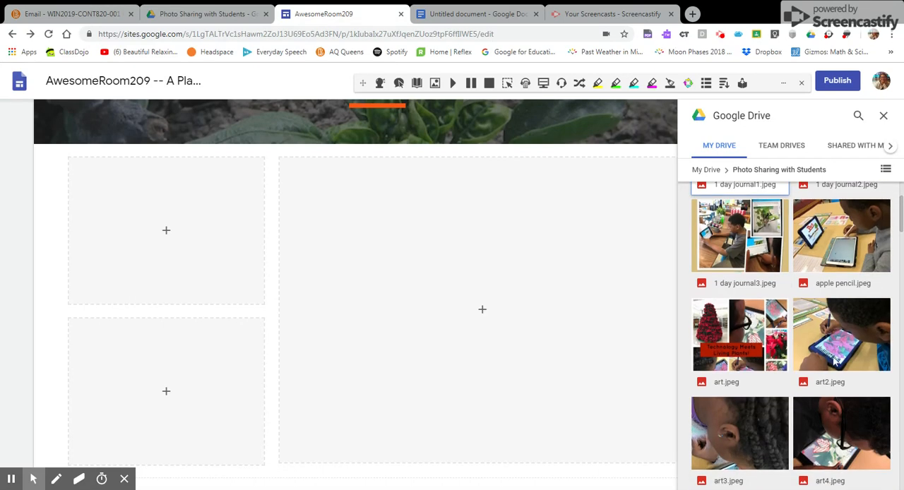
scroll(834, 362, "down", 5)
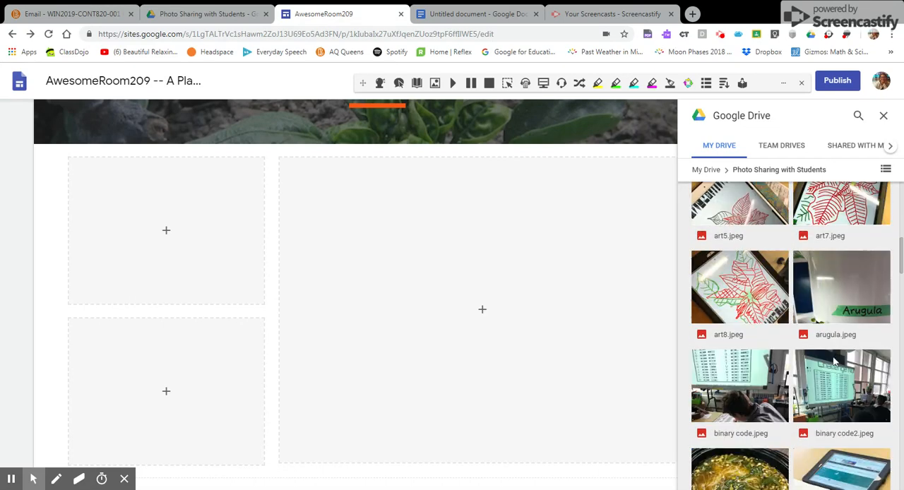
scroll(833, 361, "down", 9)
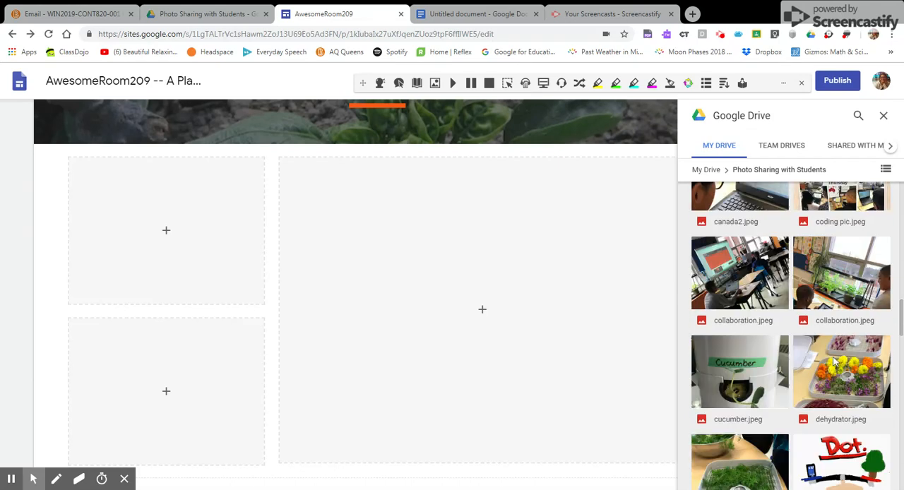
scroll(835, 362, "down", 3)
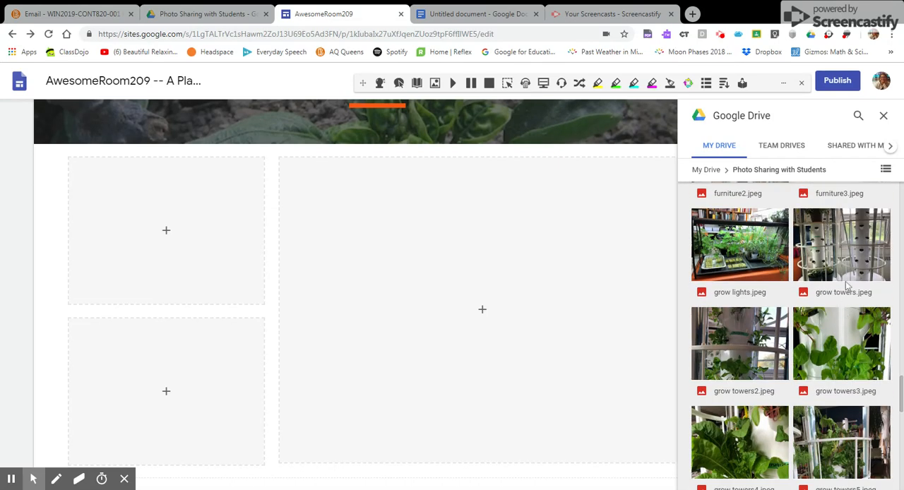
left_click(855, 256)
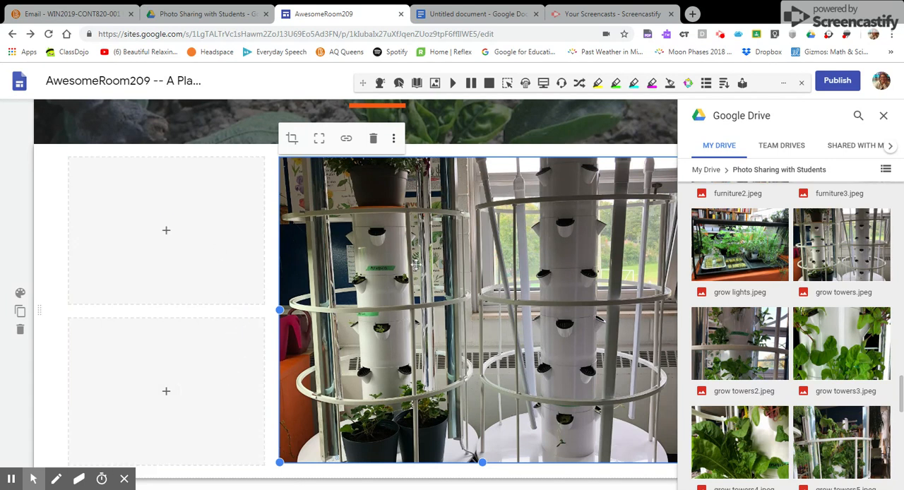
Fill the upper small placeholder with grow towers3.jpeg from the Photo Sharing with Students folder in Drive.
scroll(289, 230, "down", 1)
left_click(168, 175)
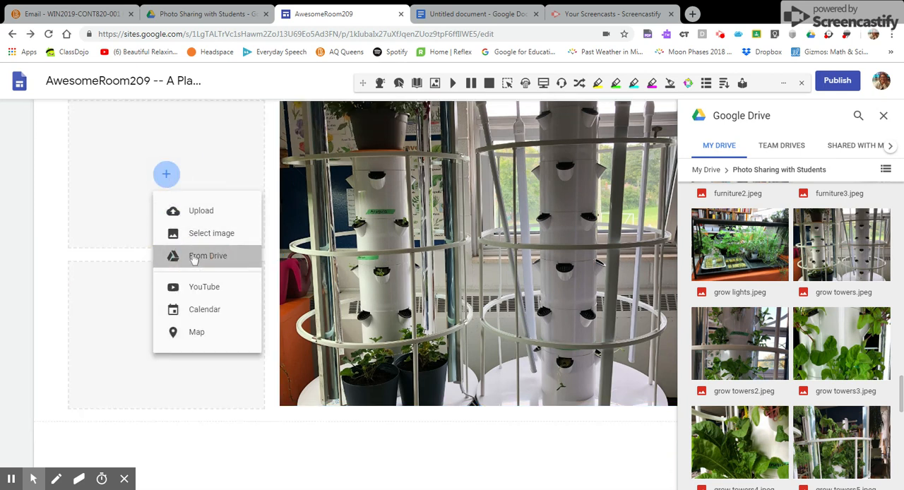
left_click(192, 256)
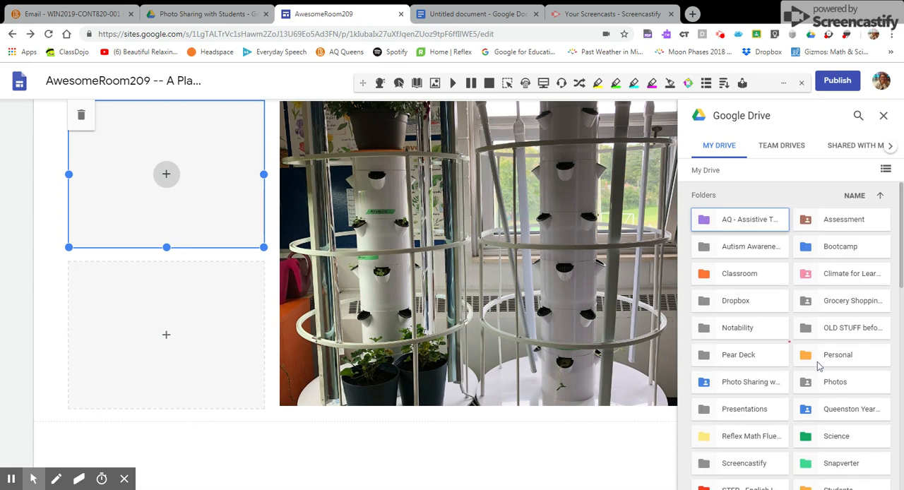
left_click(756, 386)
double_click(757, 386)
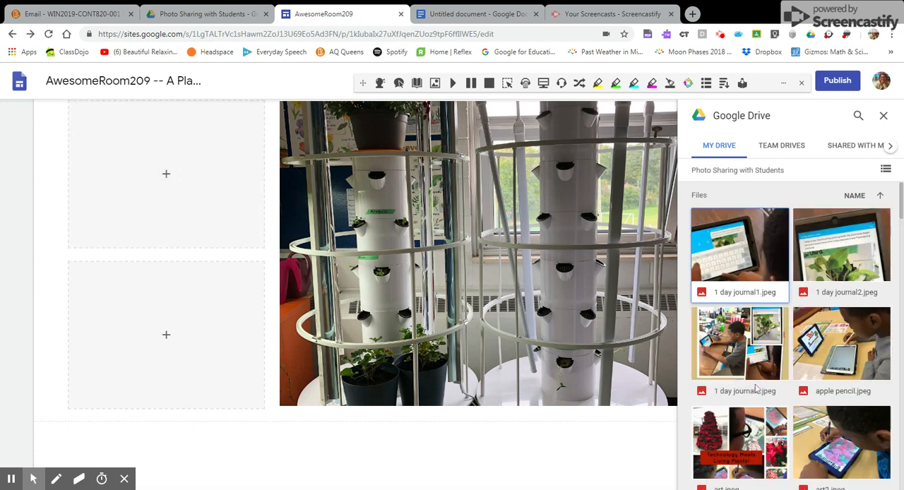
scroll(819, 381, "down", 15)
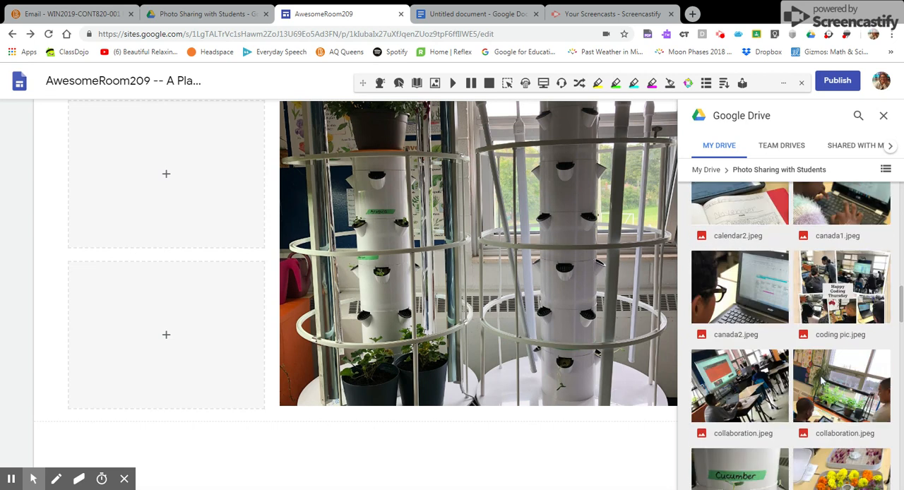
scroll(819, 382, "down", 6)
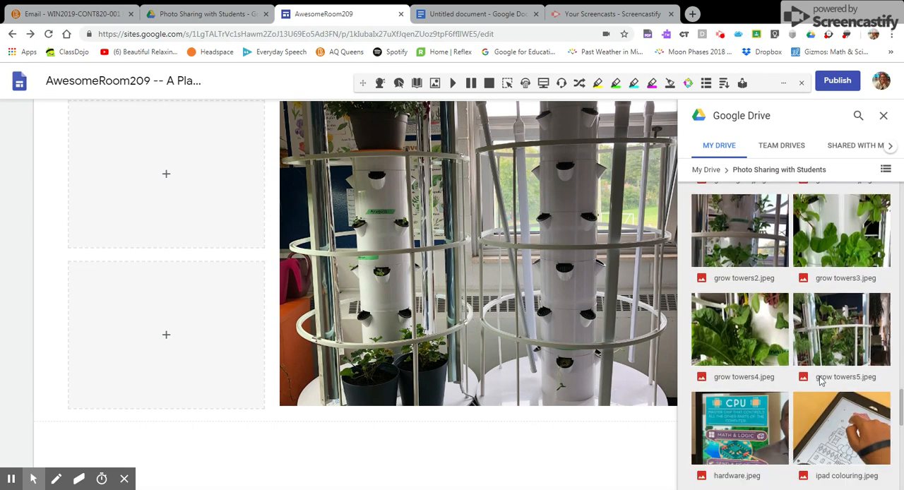
left_click_drag(850, 238, 257, 215)
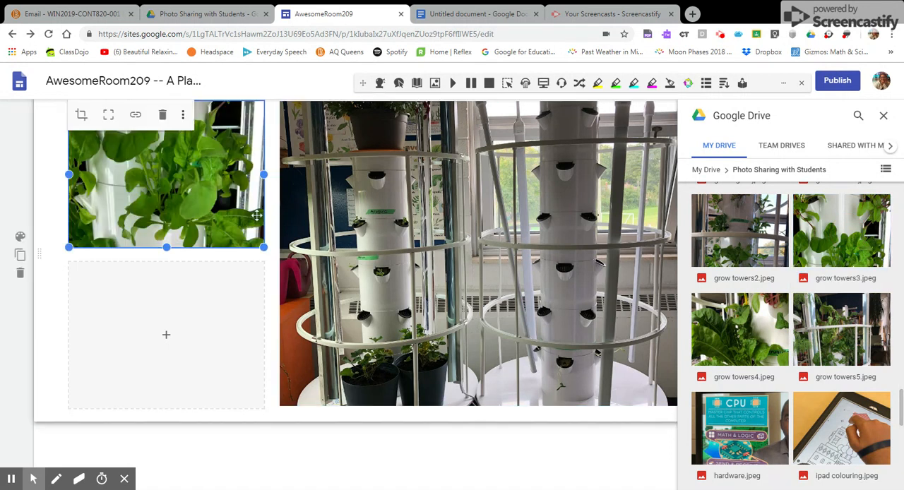
Try to fill the lower small placeholder with grow towers2.jpeg, and reload the site editor.
left_click(167, 339)
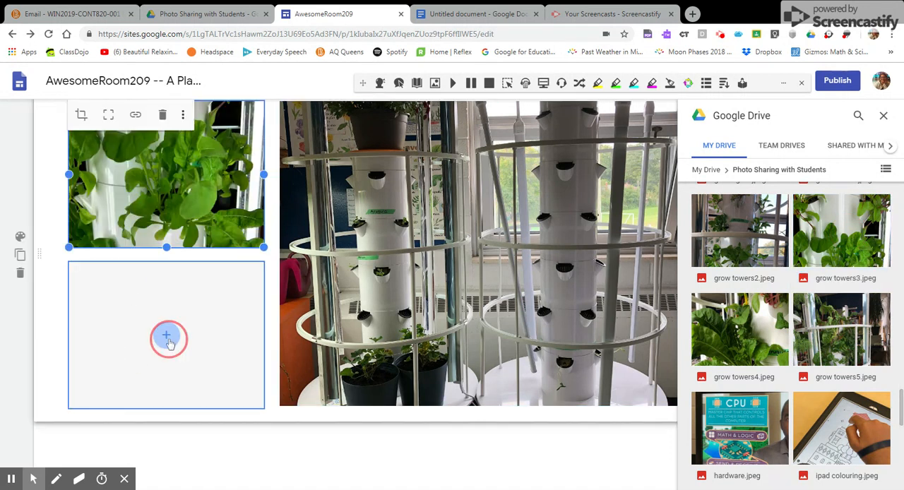
double_click(737, 238)
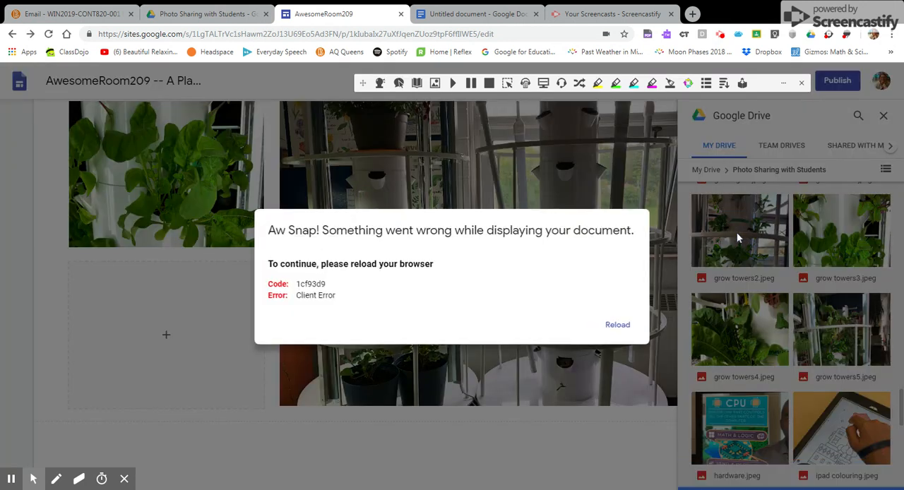
left_click(616, 325)
left_click(167, 336)
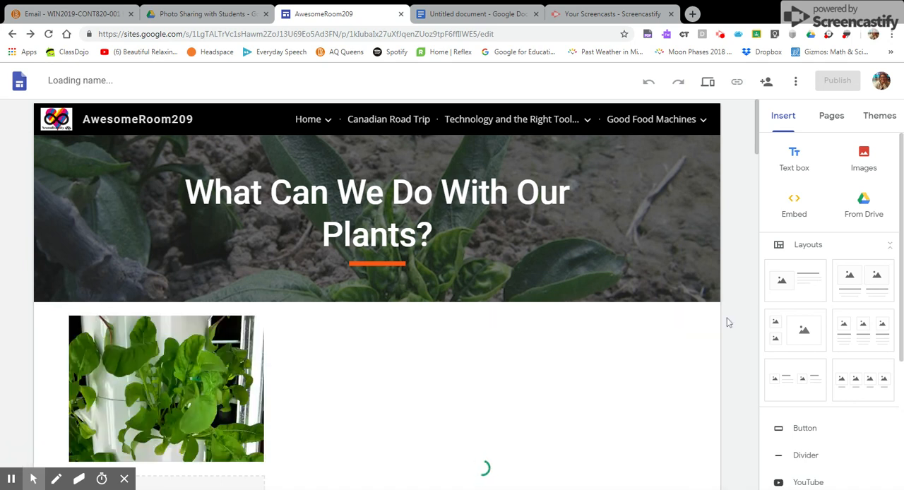
Fill the lower small placeholder with cucumber.jpeg from the Photo Sharing with Students folder in Drive.
scroll(728, 322, "down", 1)
scroll(727, 322, "down", 3)
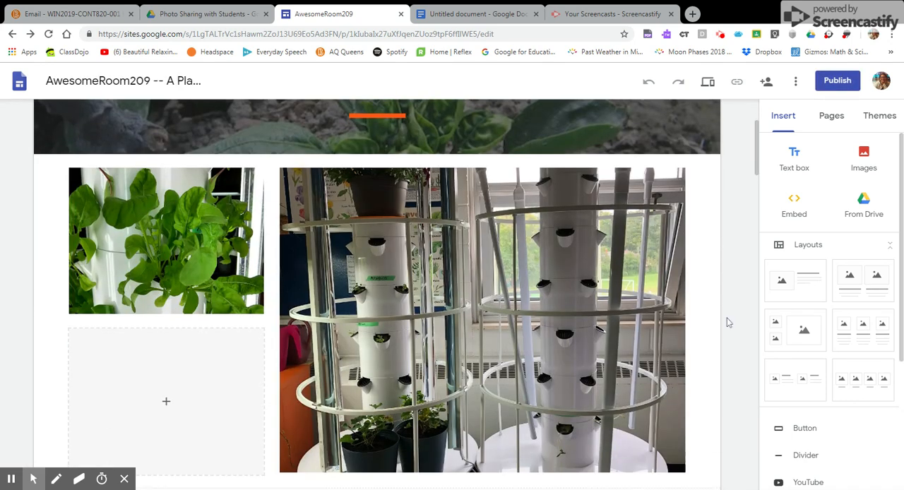
left_click(165, 327)
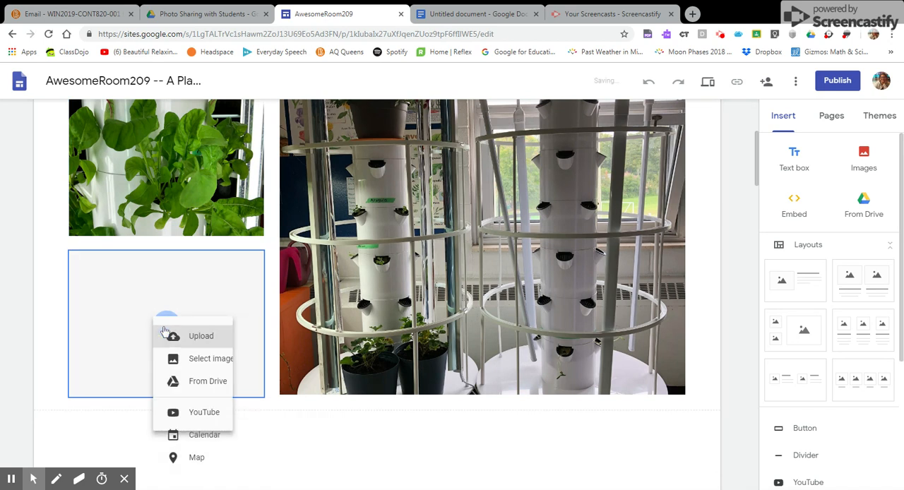
left_click(209, 388)
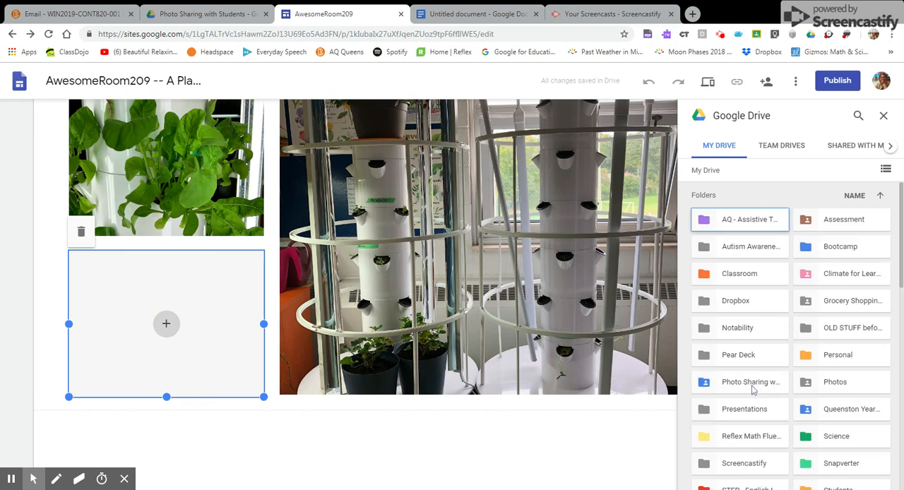
double_click(752, 383)
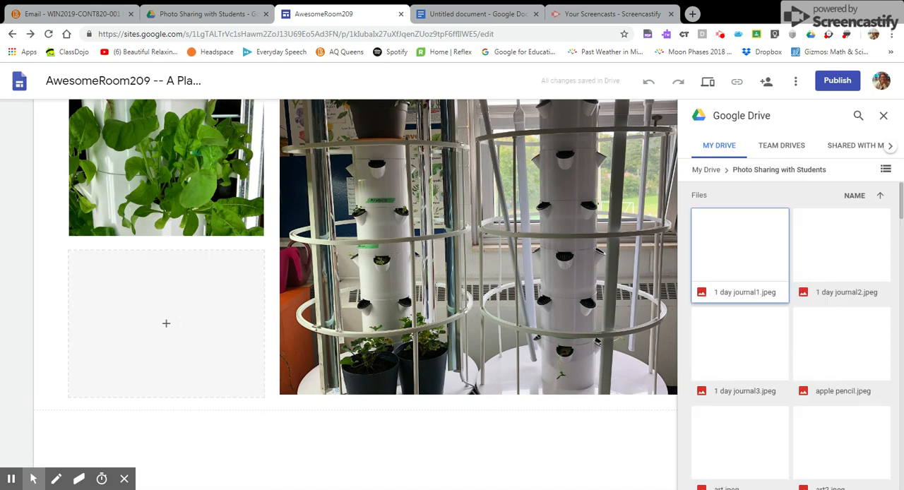
left_click_drag(901, 203, 891, 457)
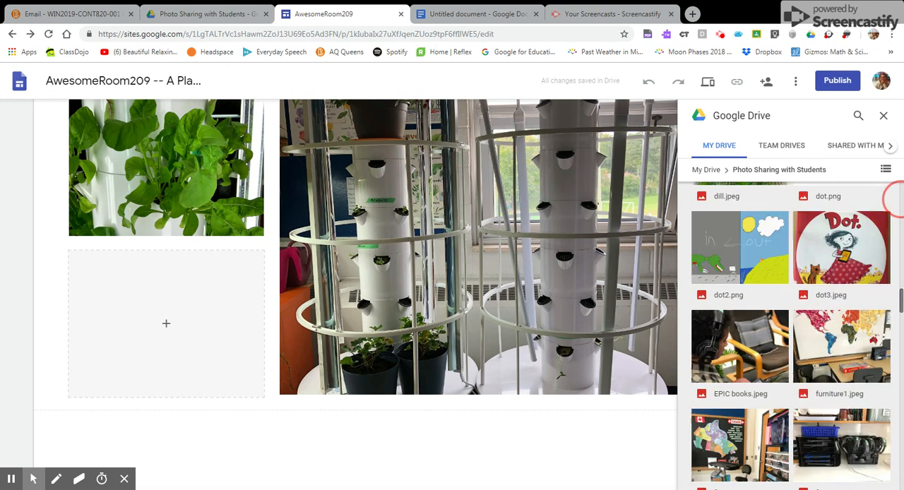
left_click_drag(901, 368, 900, 194)
scroll(901, 196, "down", 13)
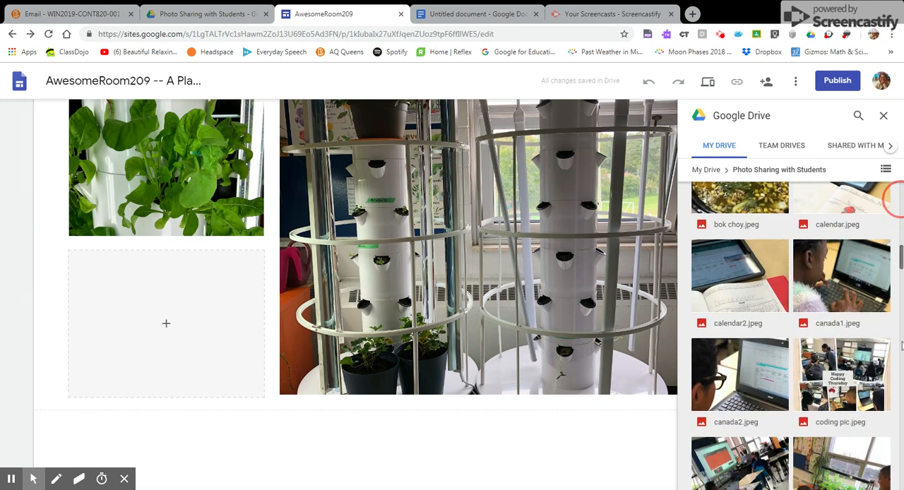
left_click_drag(740, 212, 229, 324)
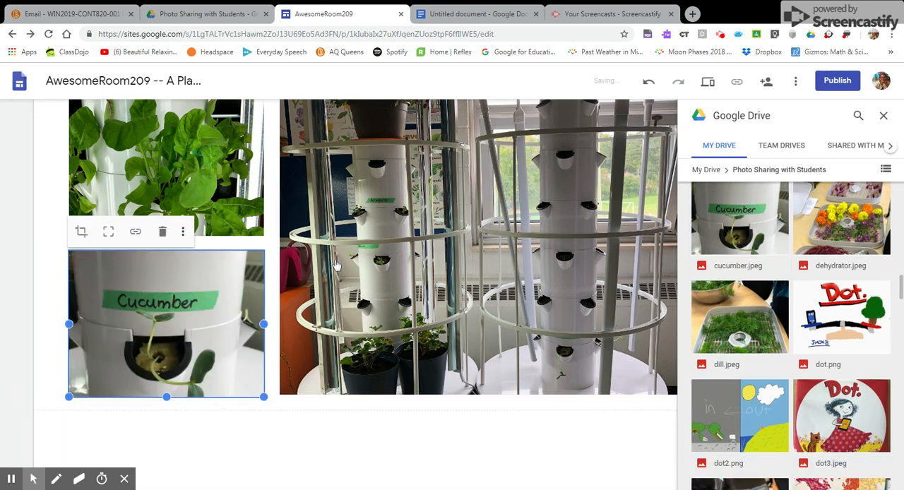
Close the Drive file picker and insert an empty text box below the grow tower photos.
scroll(336, 266, "up", 2)
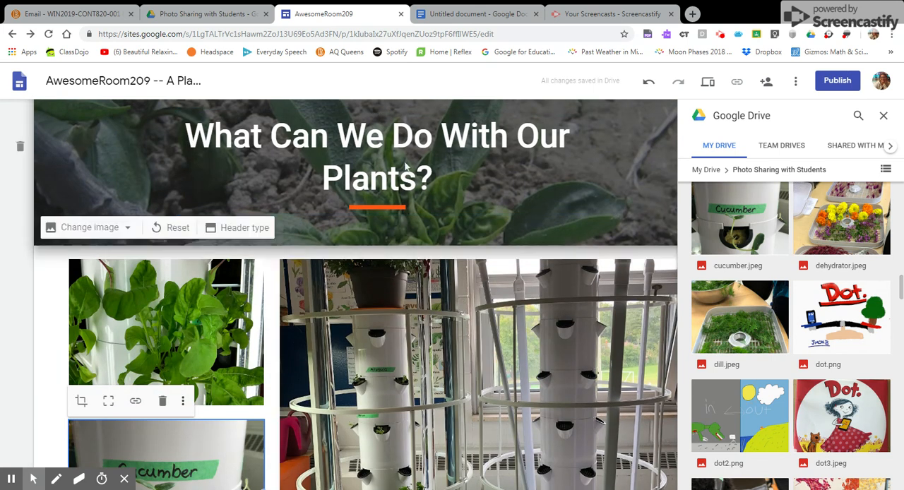
scroll(417, 253, "down", 3)
scroll(417, 253, "down", 2)
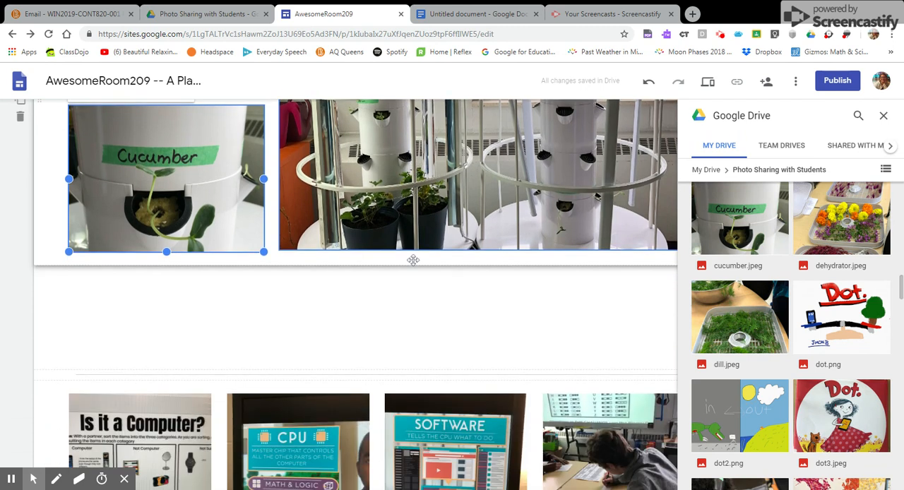
left_click(238, 269)
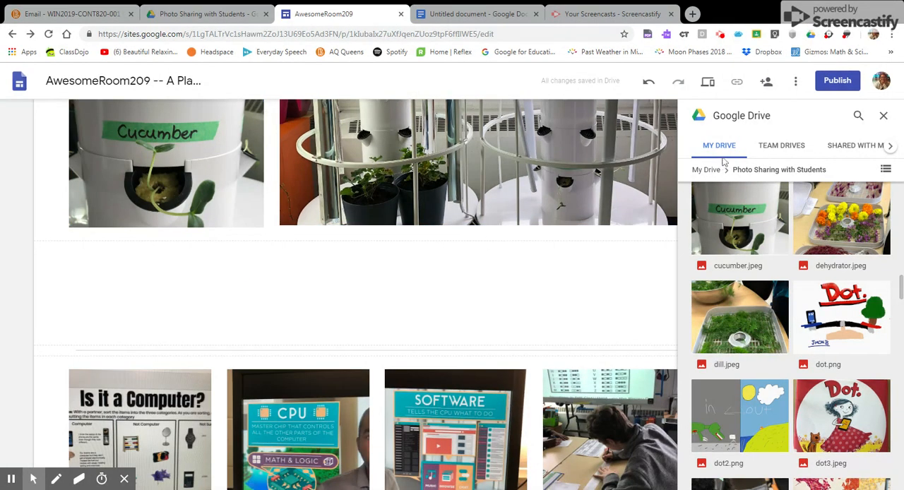
left_click(884, 116)
left_click(796, 159)
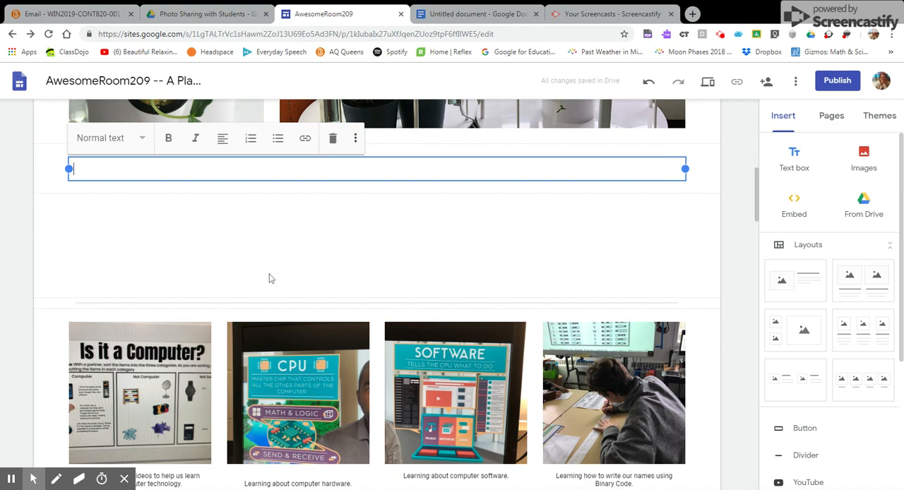
Write "We are learning how plants grow from seed to table." in the new text box.
type("w")
key("BackSpace")
type("We are learning how plants")
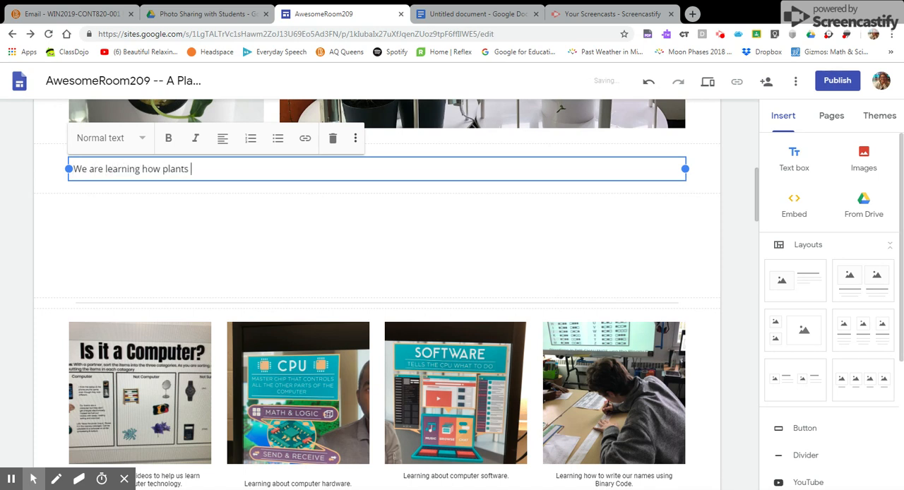
type(" fr")
key("BackSpace")
key("BackSpace")
type("grow from seed to")
type("table. But there")
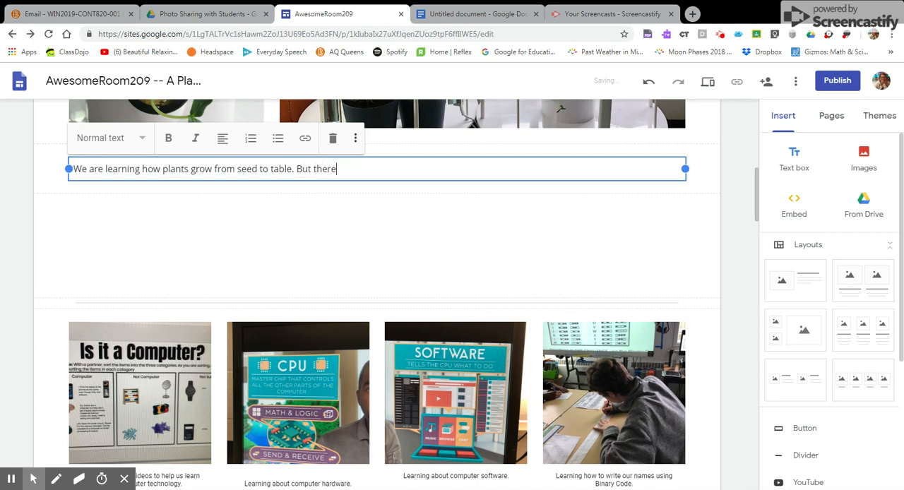
type(" are more things that we can do with plan")
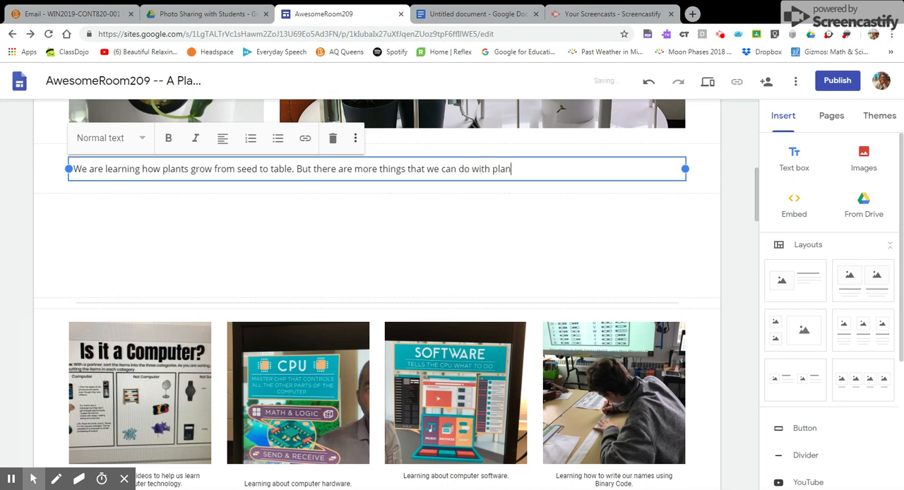
type("ts, then just eat them. ")
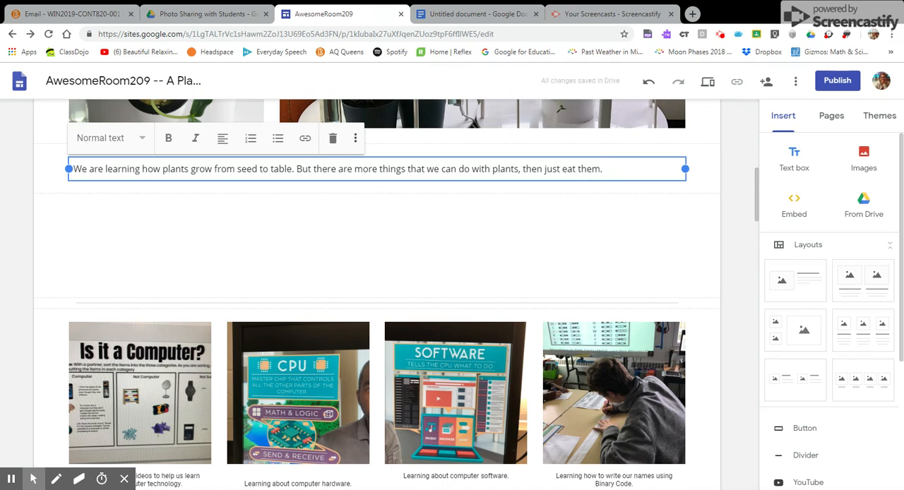
type("Find out what we have been doing below.")
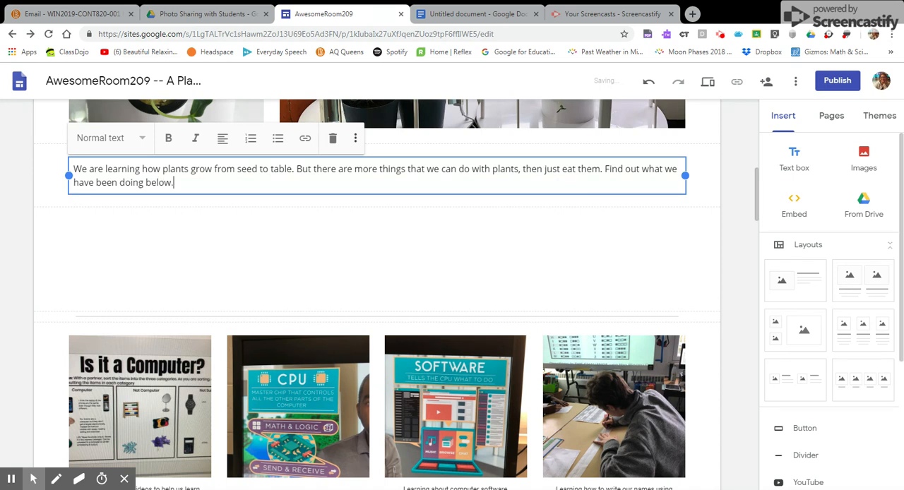
Append to the text: "But there are more things that we can do with plants, then just eat them. Find out what we have been doing below.".
left_click(164, 222)
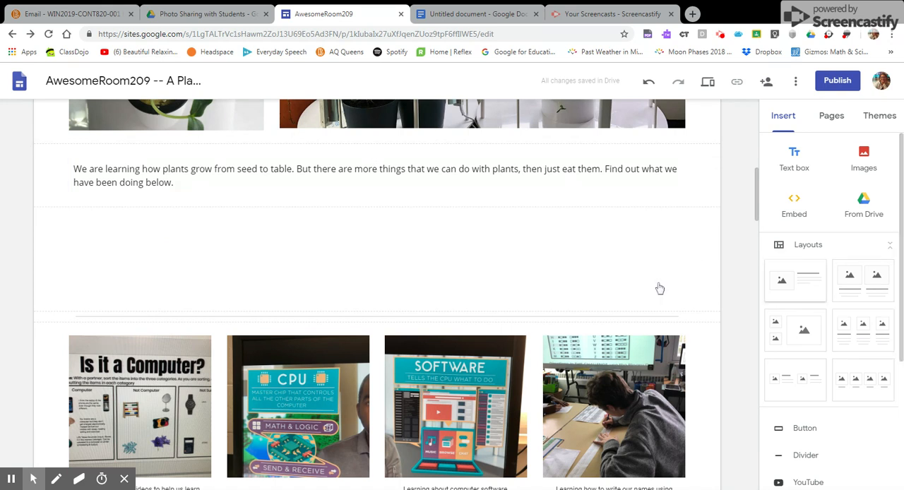
scroll(222, 248, "up", 2)
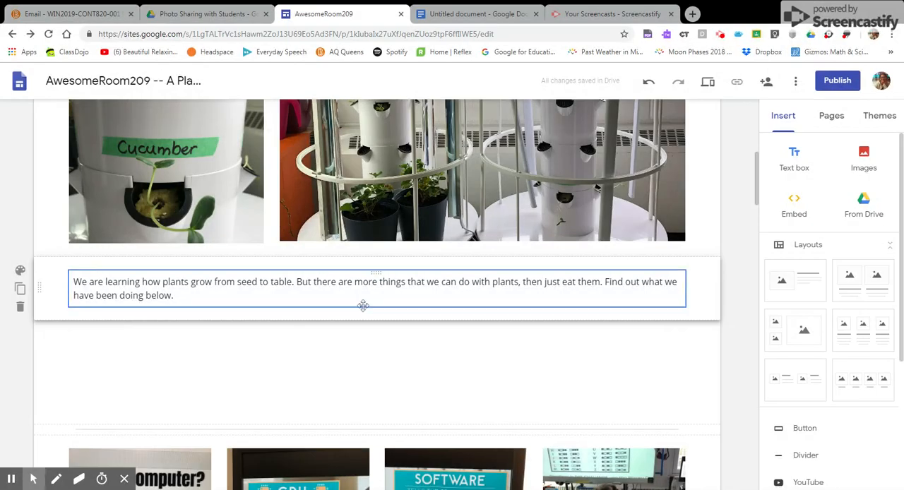
scroll(502, 362, "up", 5)
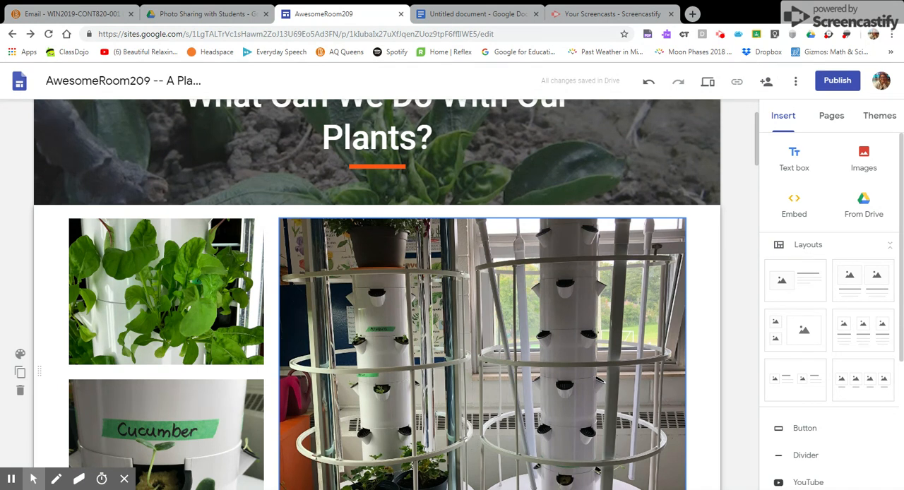
scroll(502, 358, "up", 3)
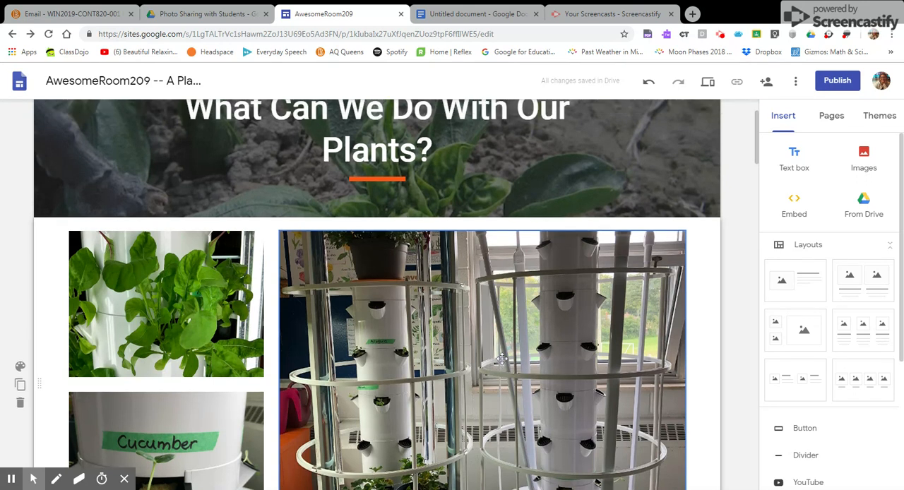